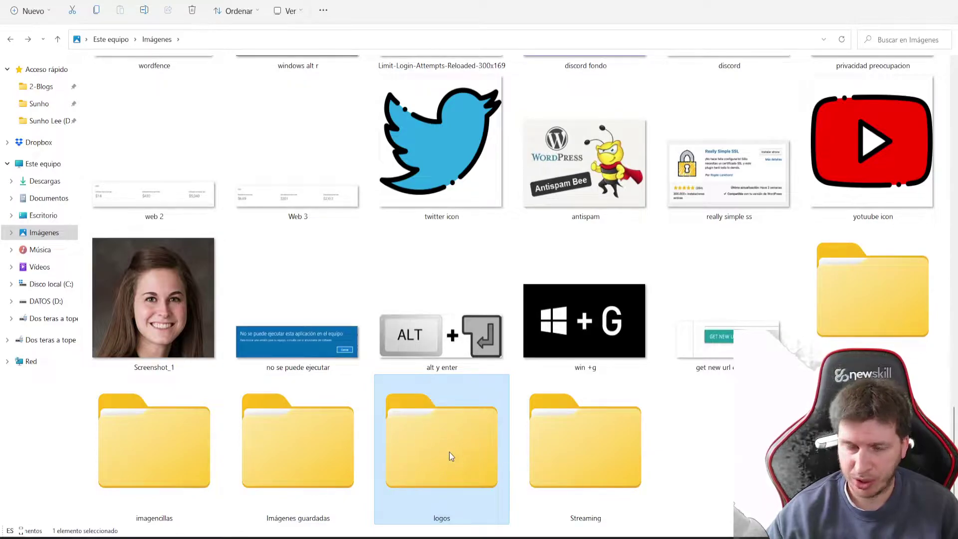
Start adding the logos folder to a WinRAR archive named logos.rar
right_click(414, 435)
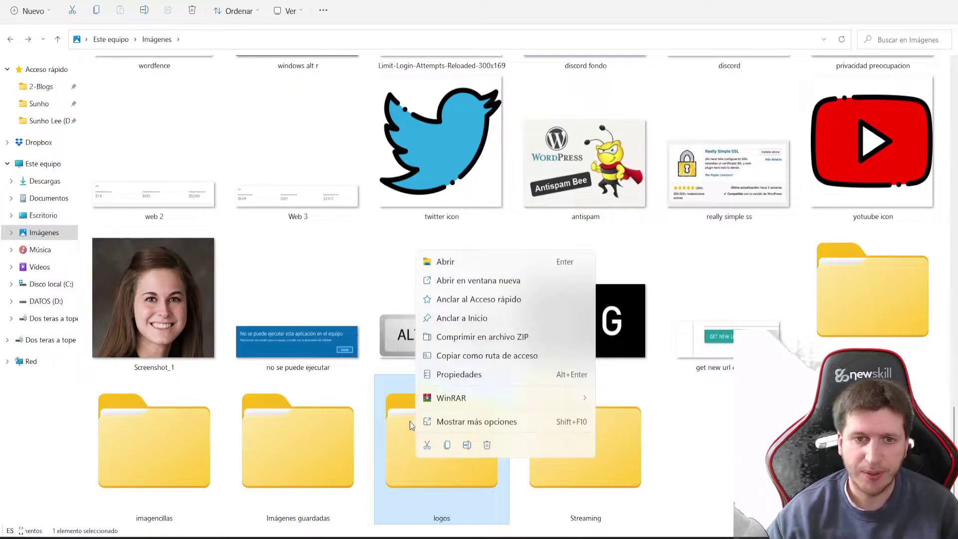
mouse_move(487, 399)
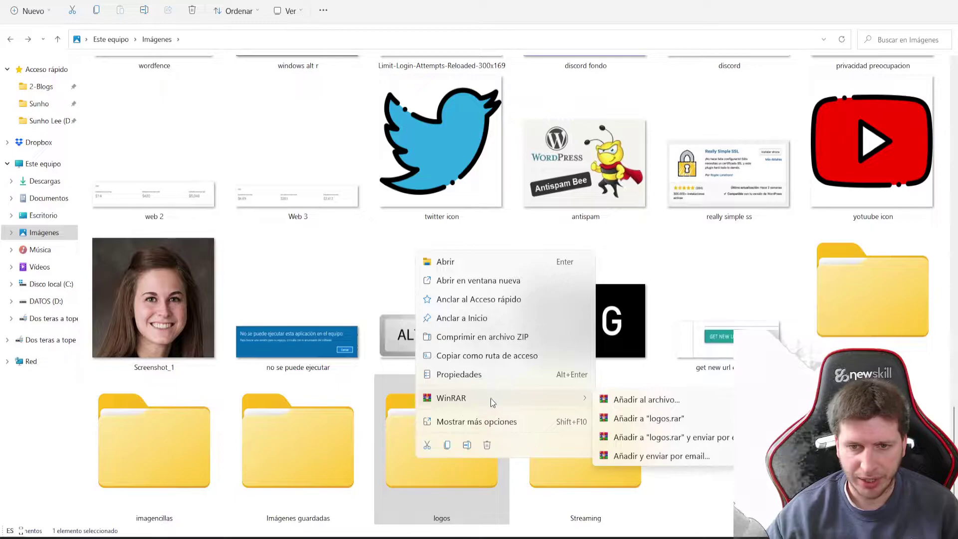
click(637, 402)
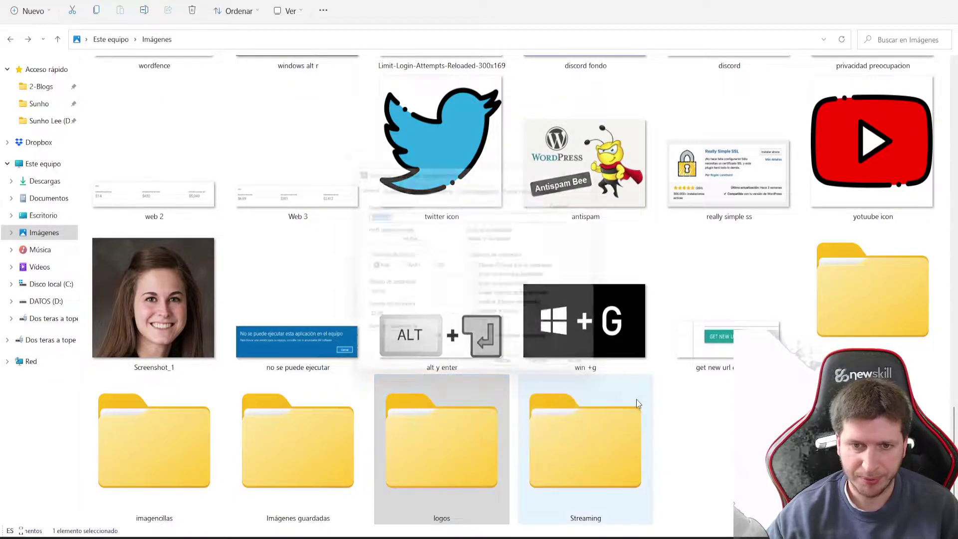
mouse_move(394, 163)
mouse_down()
mouse_move(332, 175)
mouse_move(406, 191)
mouse_move(384, 176)
mouse_up()
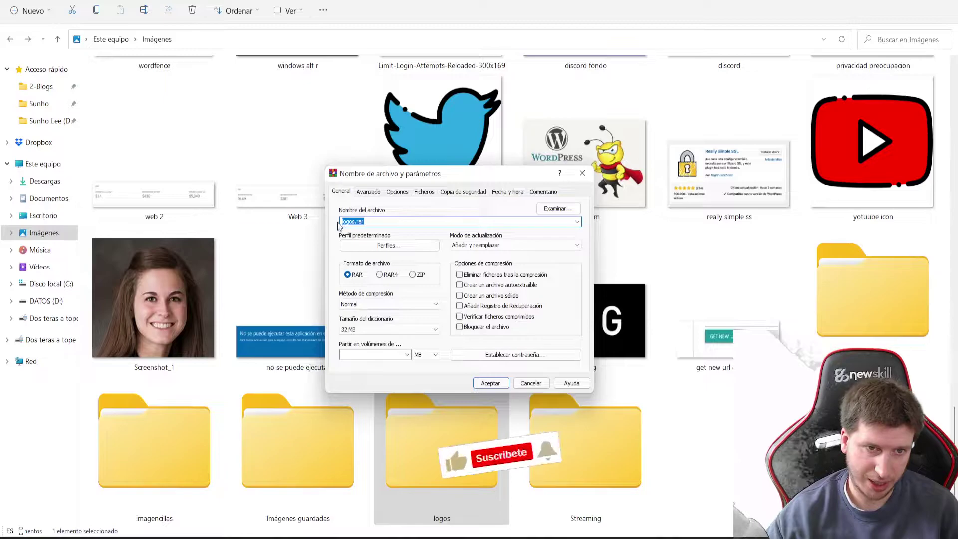
Set and confirm a password for the logos.rar archive, then accept the settings
click(512, 354)
text(••)
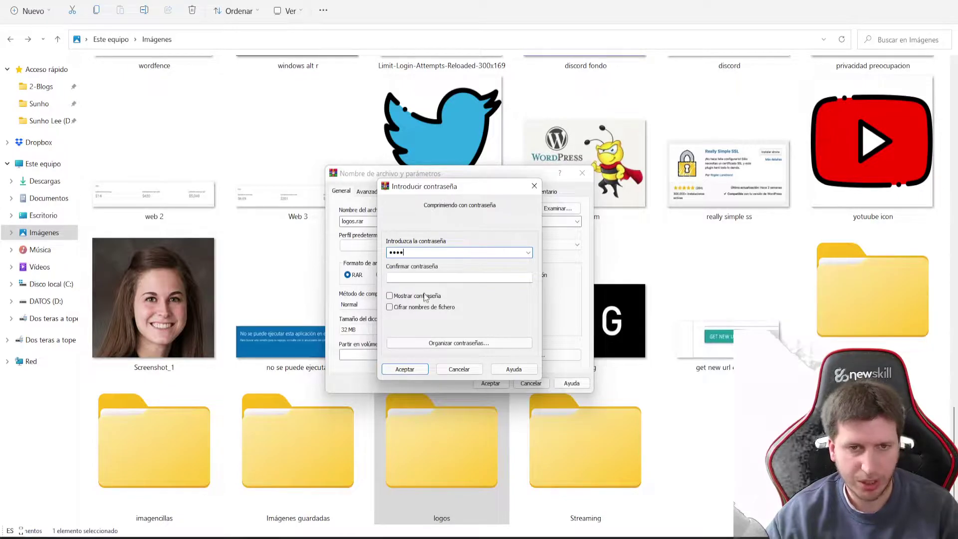
text(••)
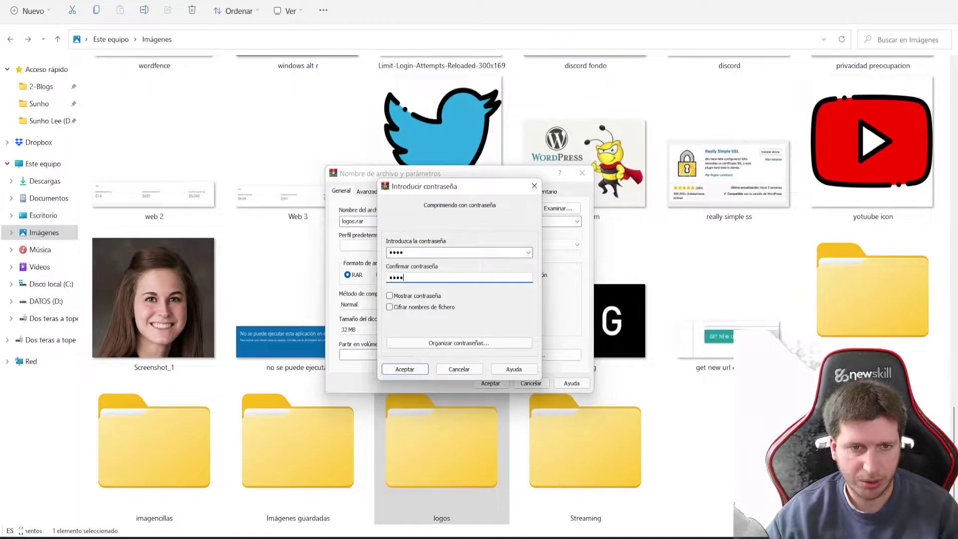
click(412, 298)
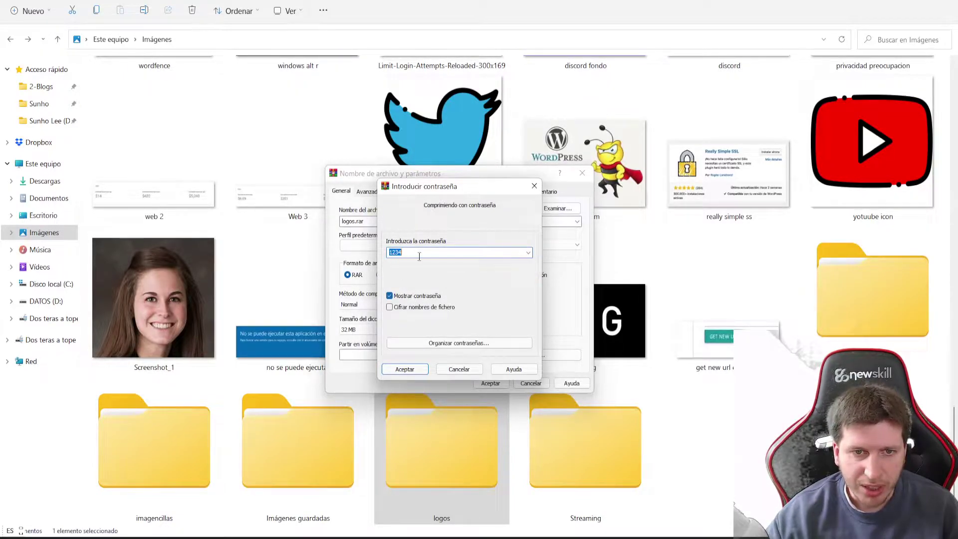
click(389, 296)
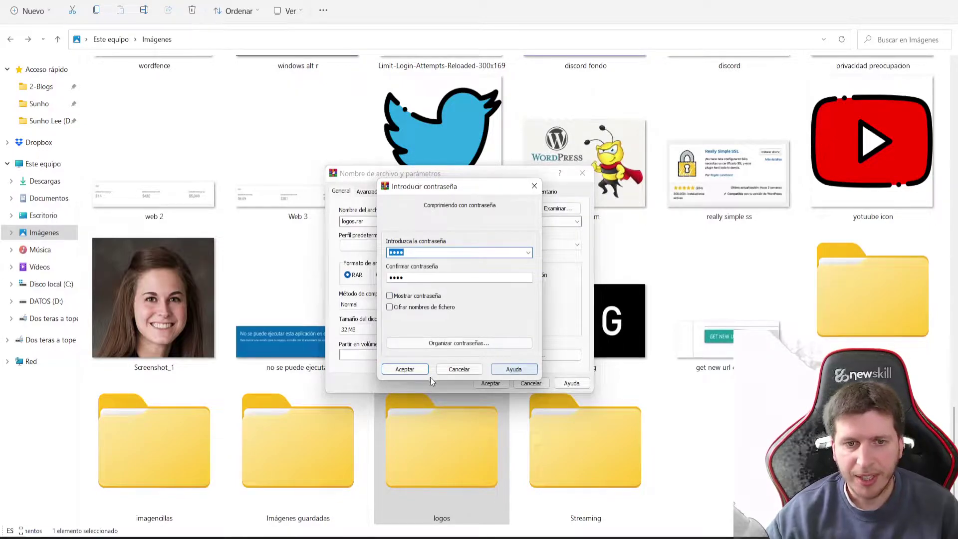
click(405, 370)
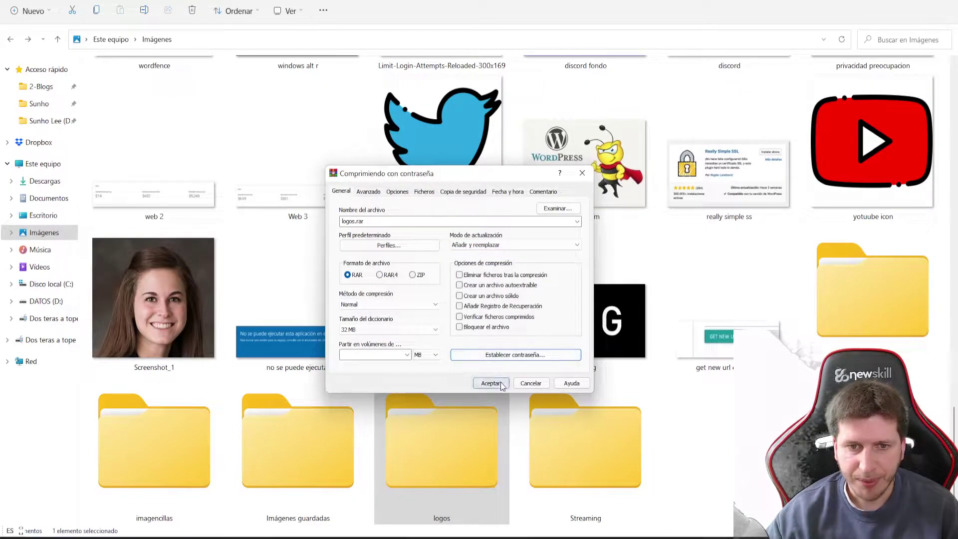
click(491, 384)
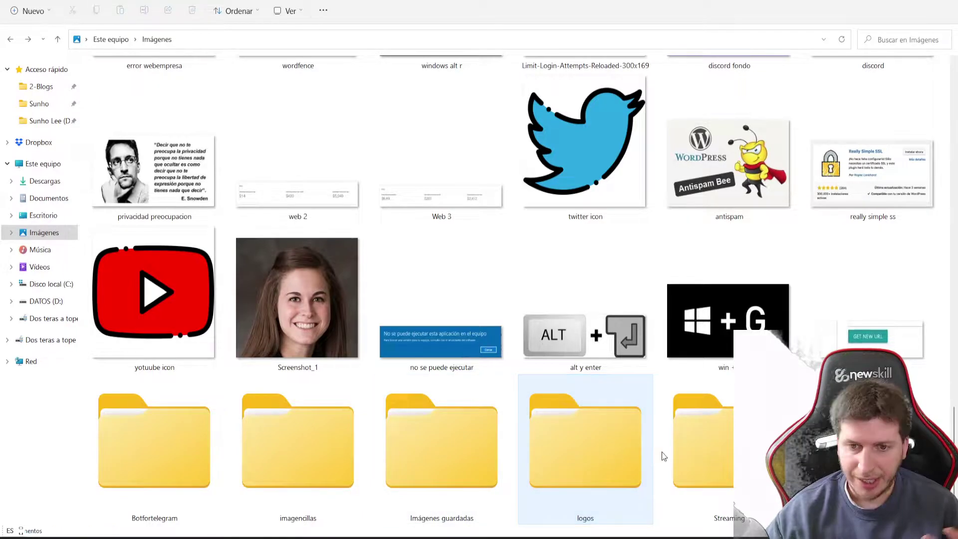
Inspect the logos folder's contents, then delete the original logos folder from Imágenes
mouse_move(595, 459)
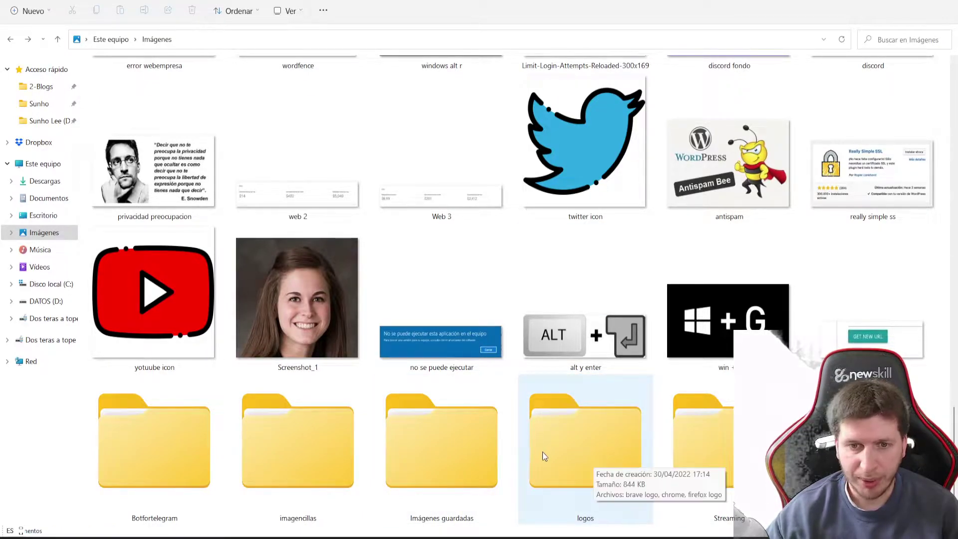
double_click(543, 455)
click(10, 39)
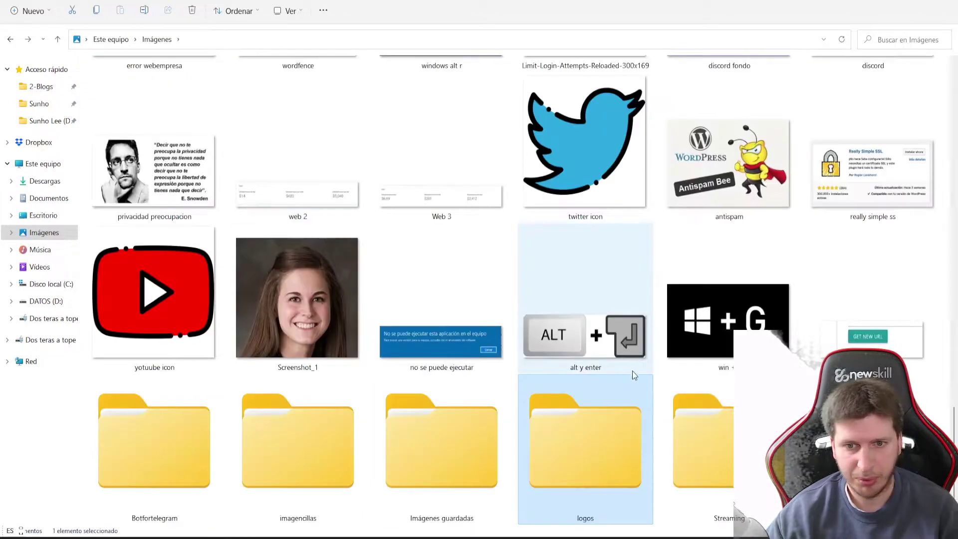
key(Delete)
mouse_move(589, 408)
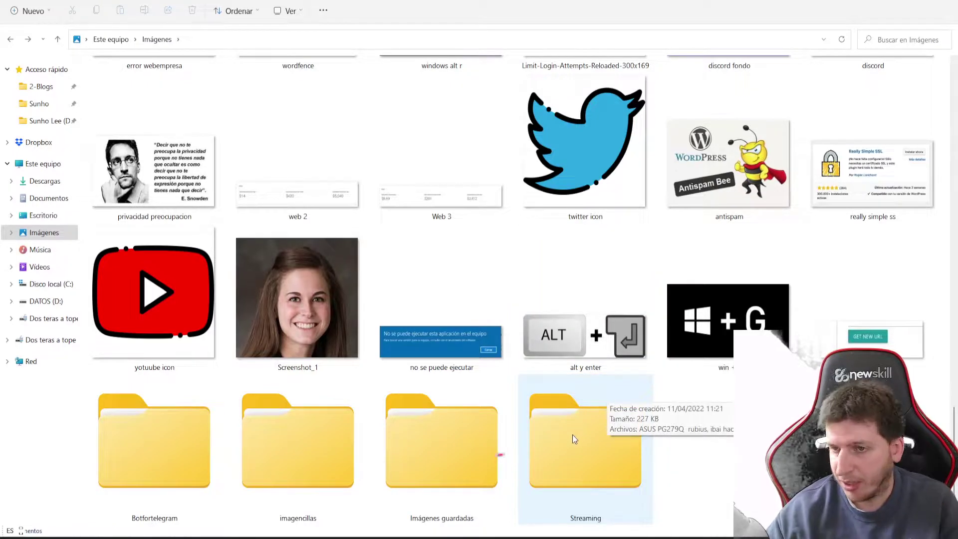
key(ctrl+z)
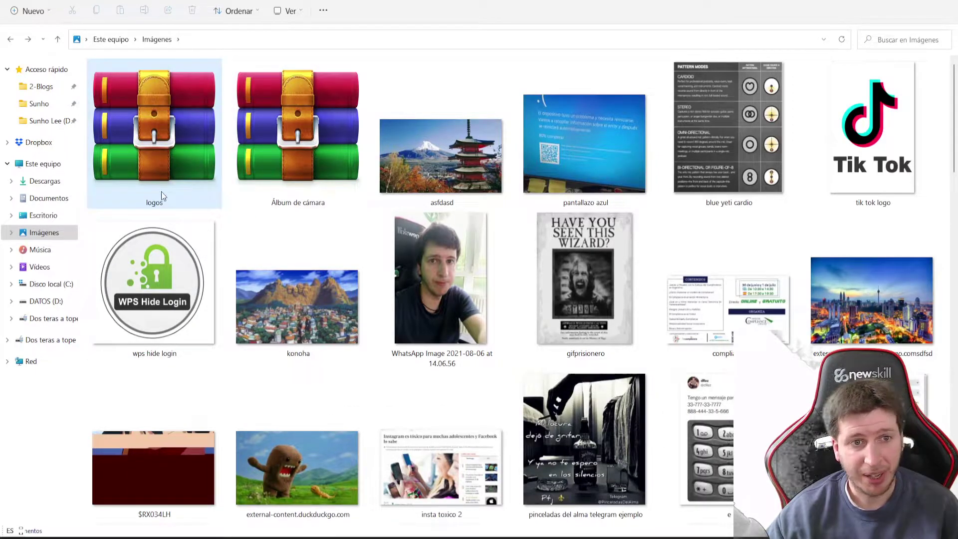
Open brave logo.png inside logos.rar using the archive password, then close WinRAR
double_click(175, 152)
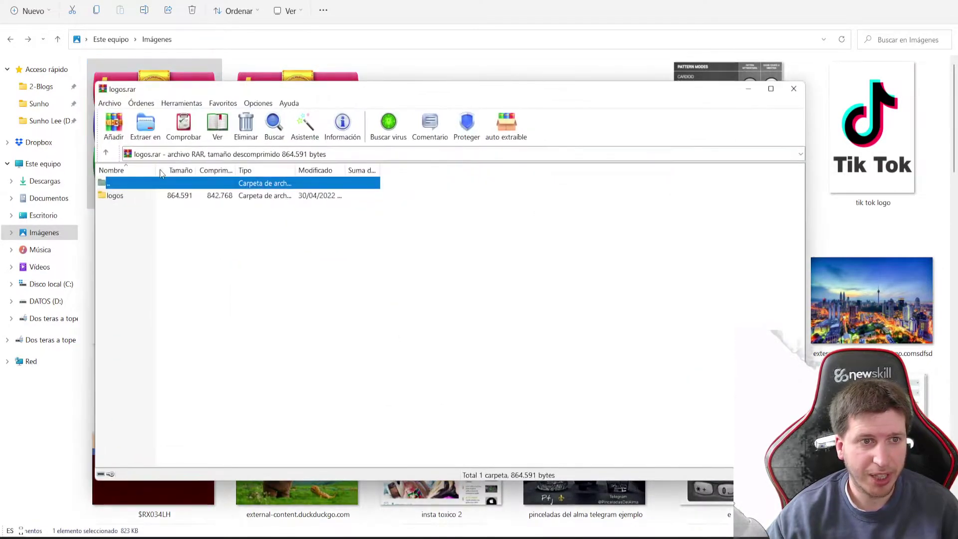
double_click(125, 197)
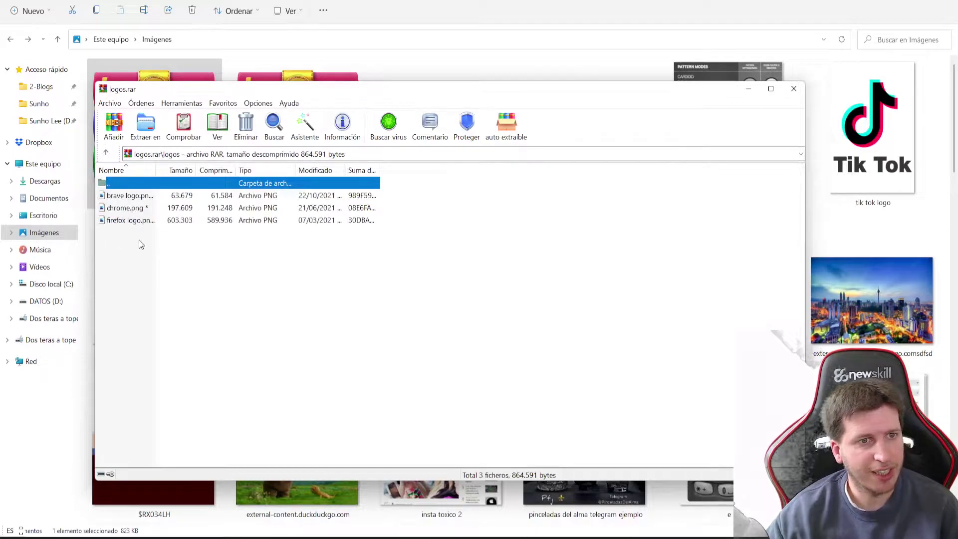
double_click(125, 197)
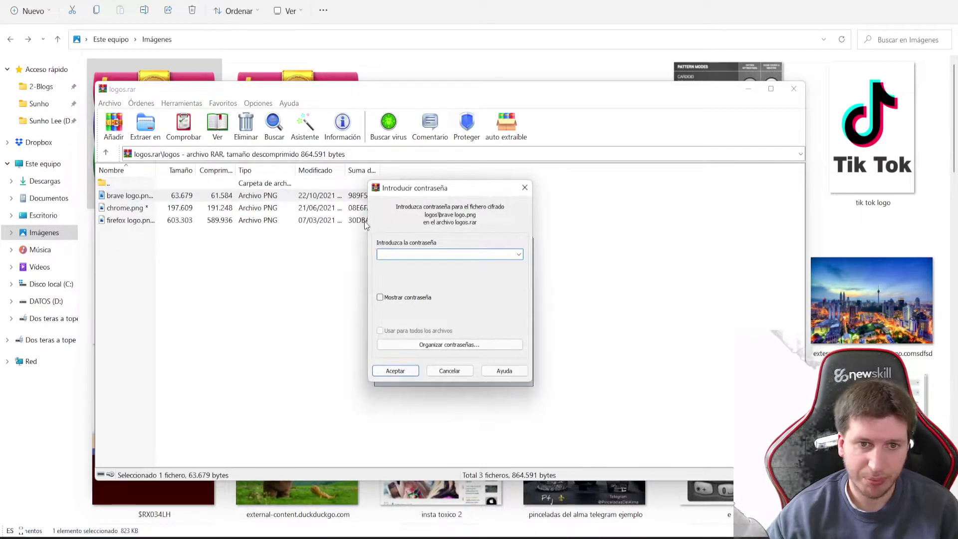
text(1)
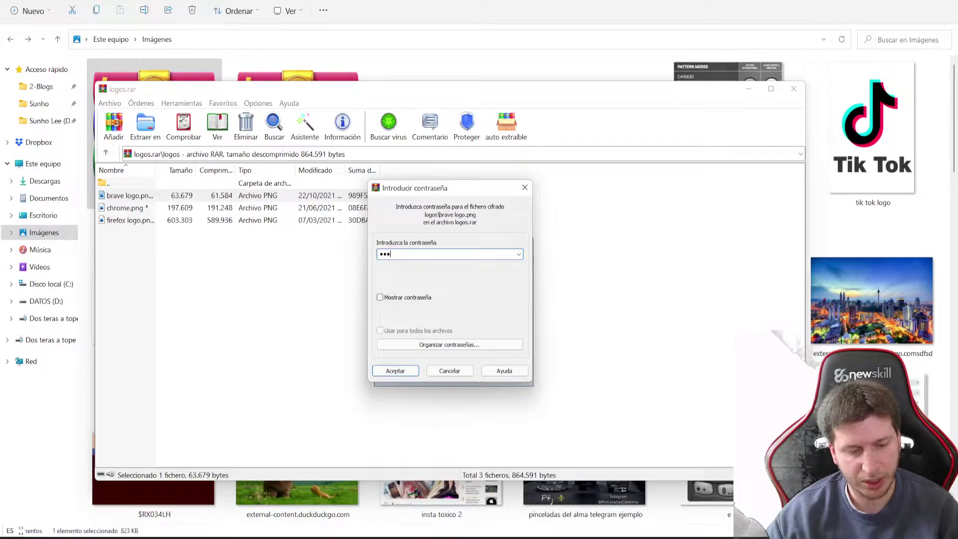
text(234)
click(414, 370)
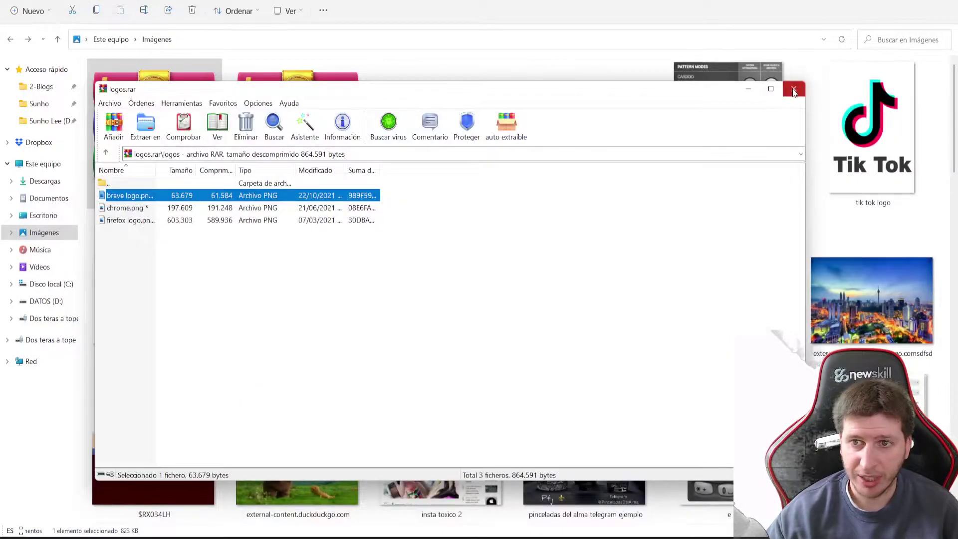
click(795, 90)
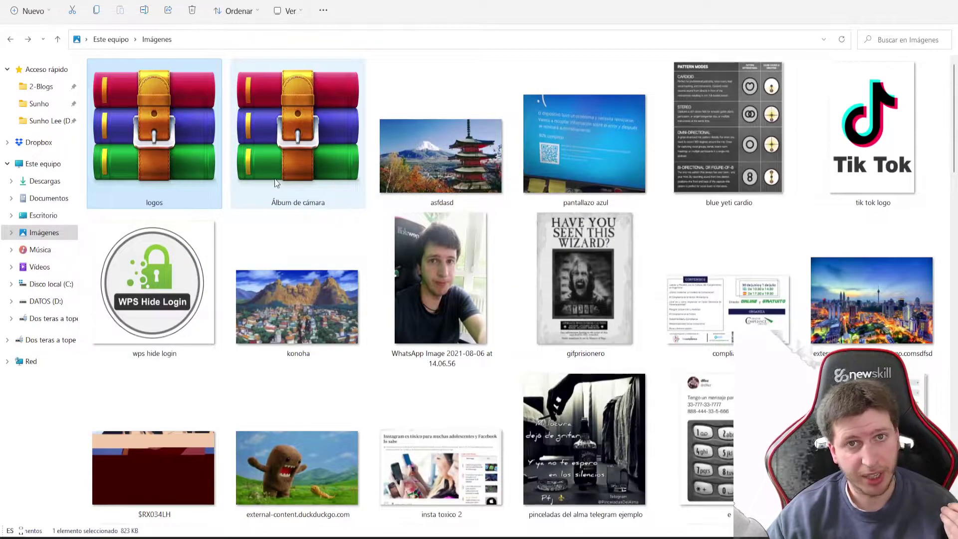
Extract logos.rar to the default destination in Imágenes, entering the archive password
right_click(164, 158)
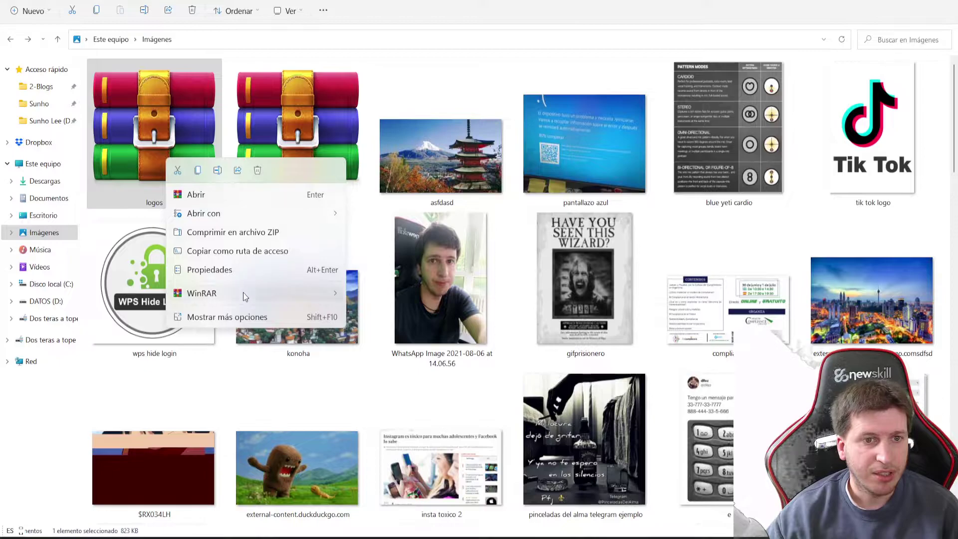
mouse_move(244, 292)
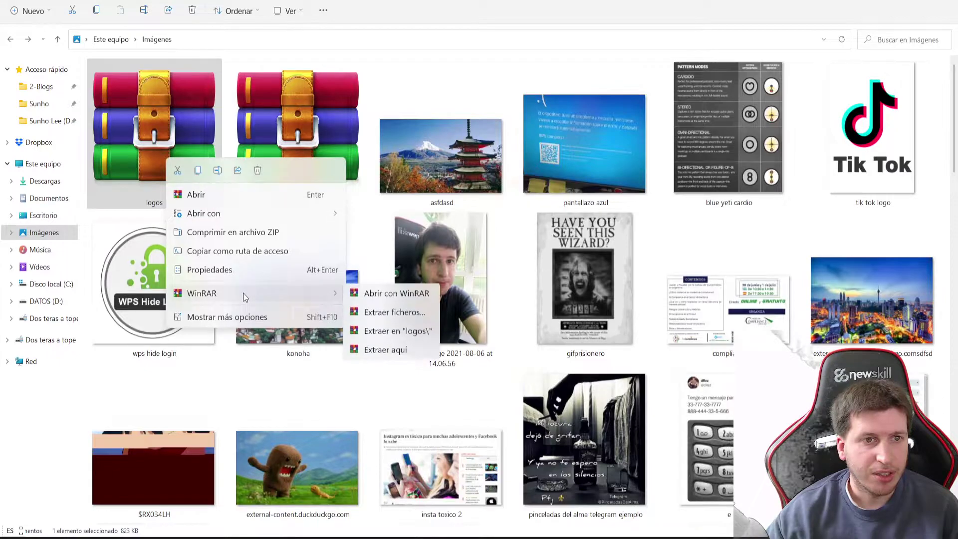
click(397, 313)
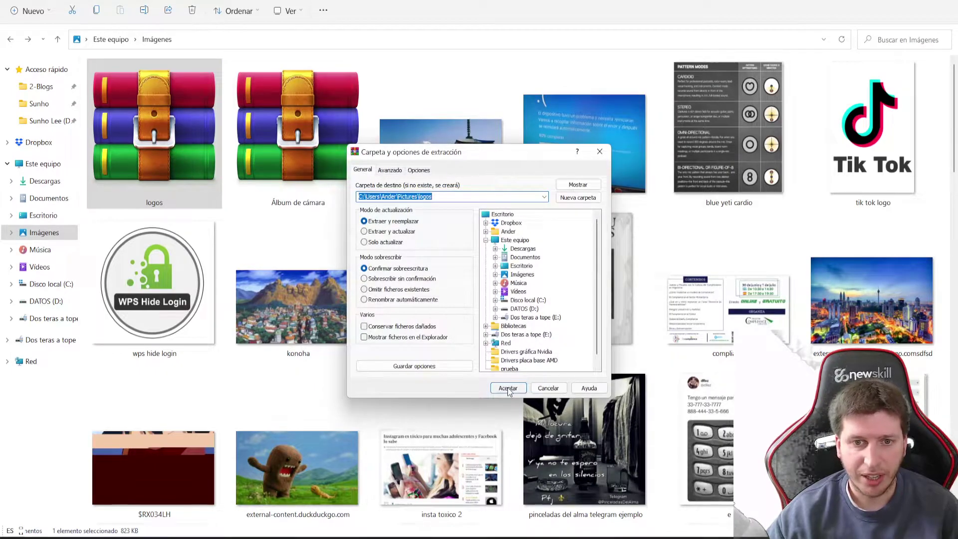
click(508, 389)
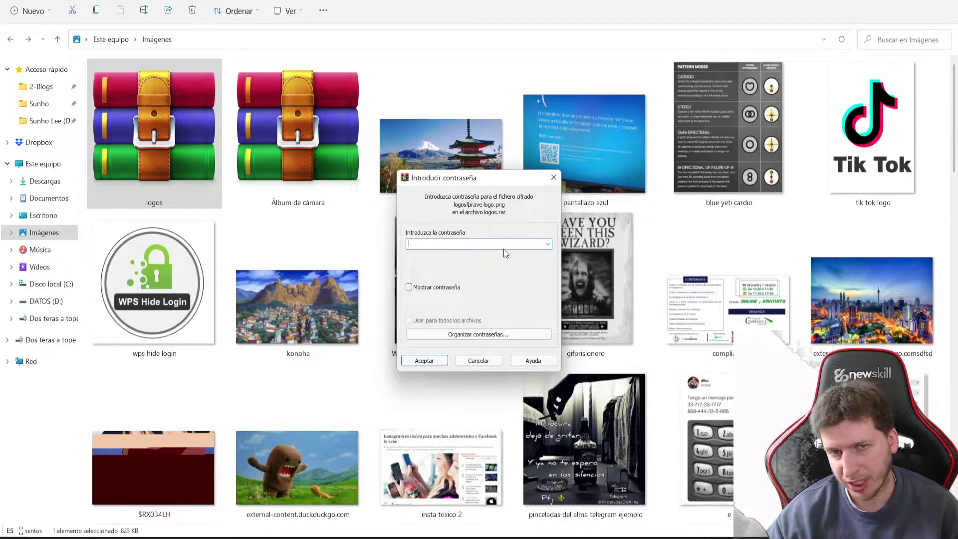
text(••)
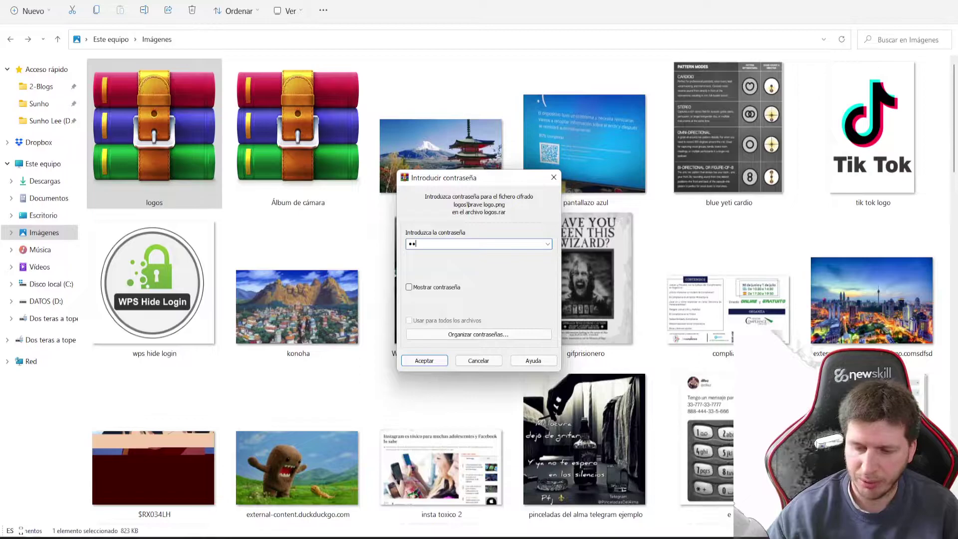
key(Return)
scroll(504, 252, down, 10)
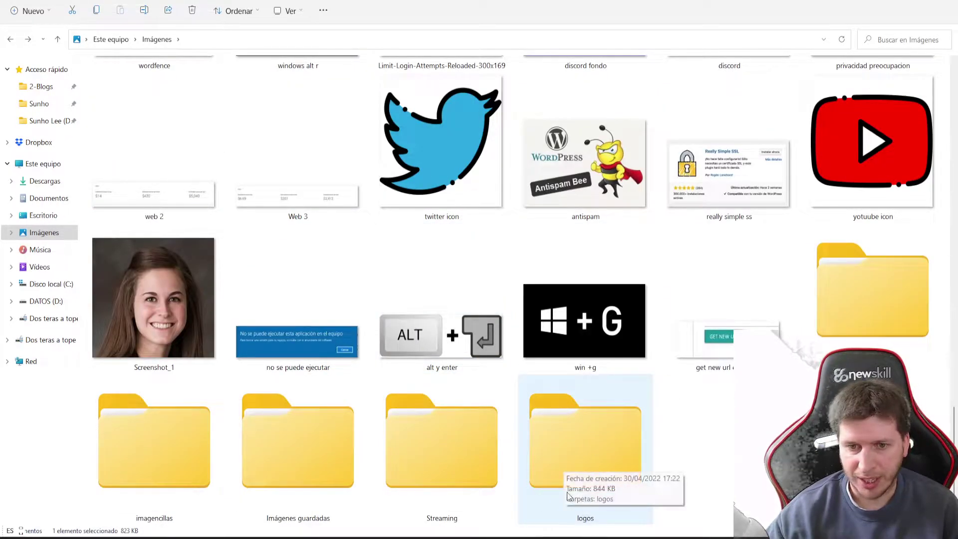
Check the extracted logos folder and its inner logos subfolder holding the images
double_click(574, 463)
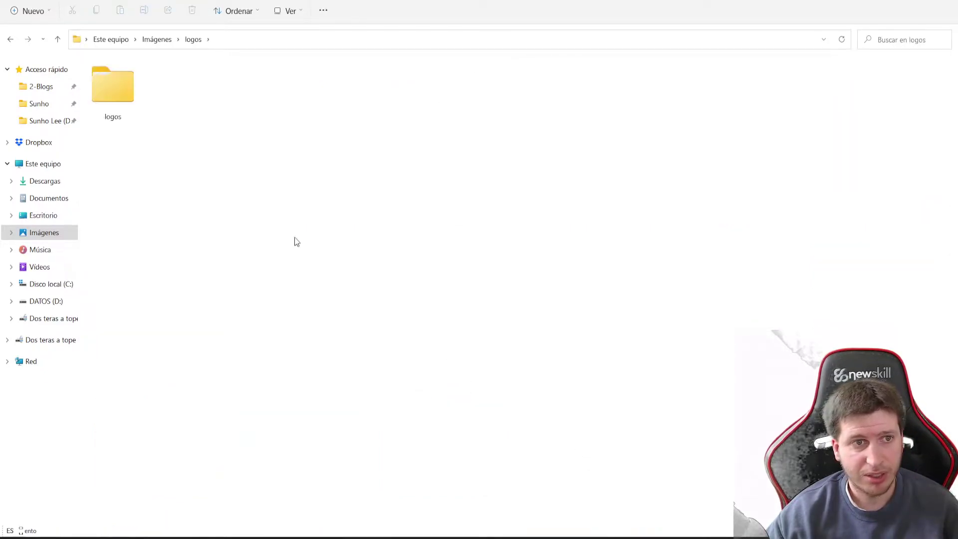
double_click(117, 98)
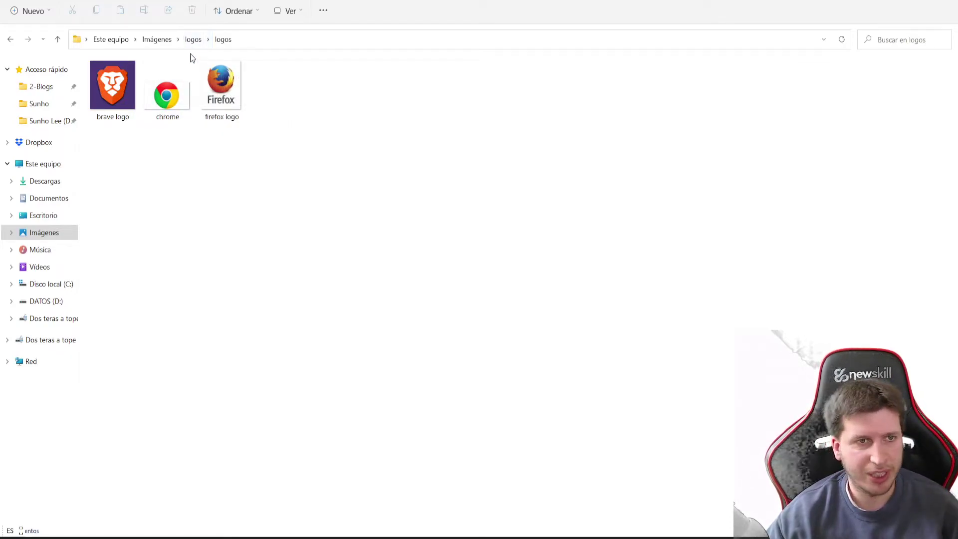
click(194, 39)
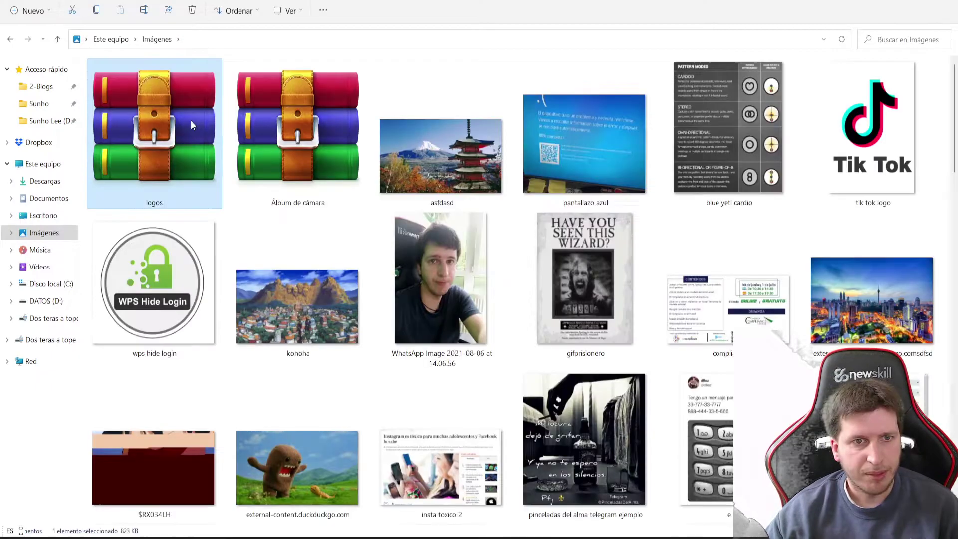
Delete the logos archive and open the logos folder with the brave, chrome and firefox logos
key(Delete)
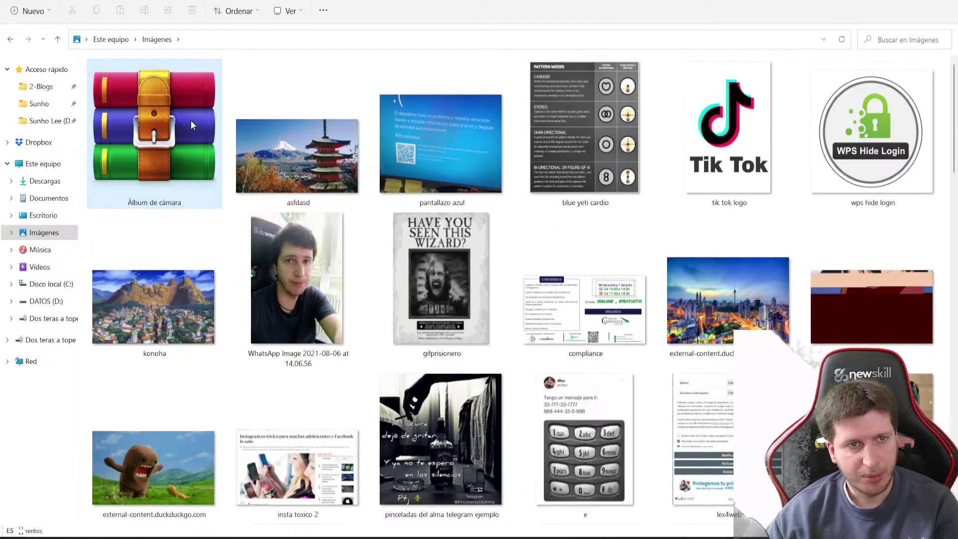
scroll(237, 280, down, 15)
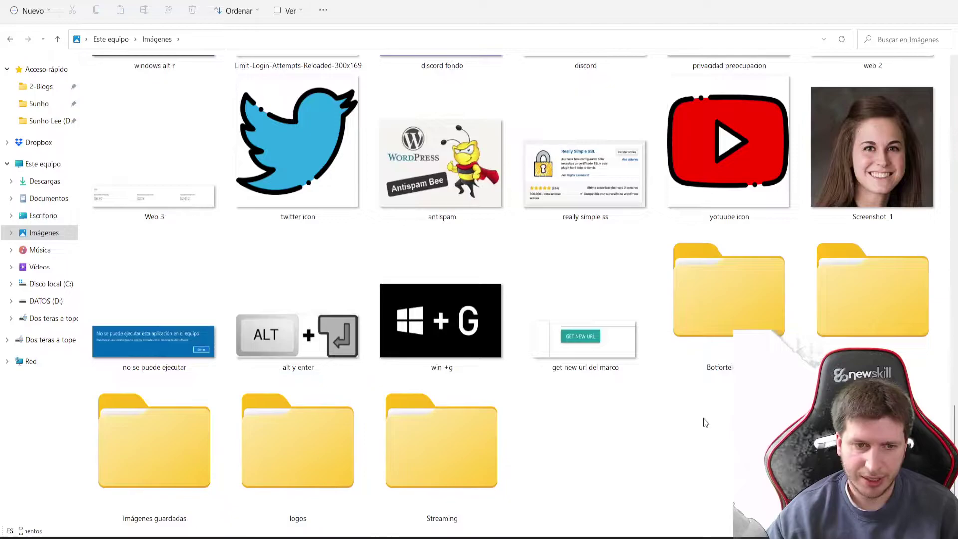
double_click(313, 456)
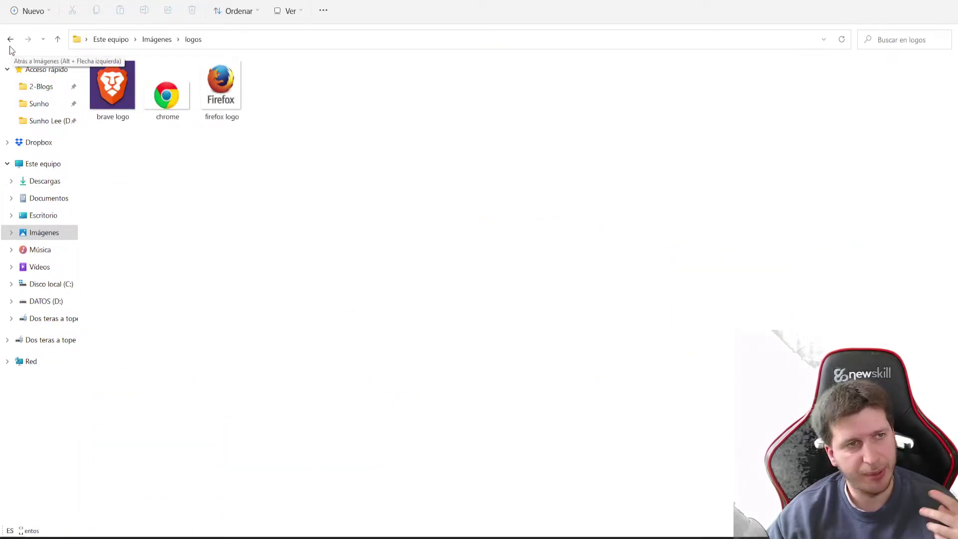
click(9, 41)
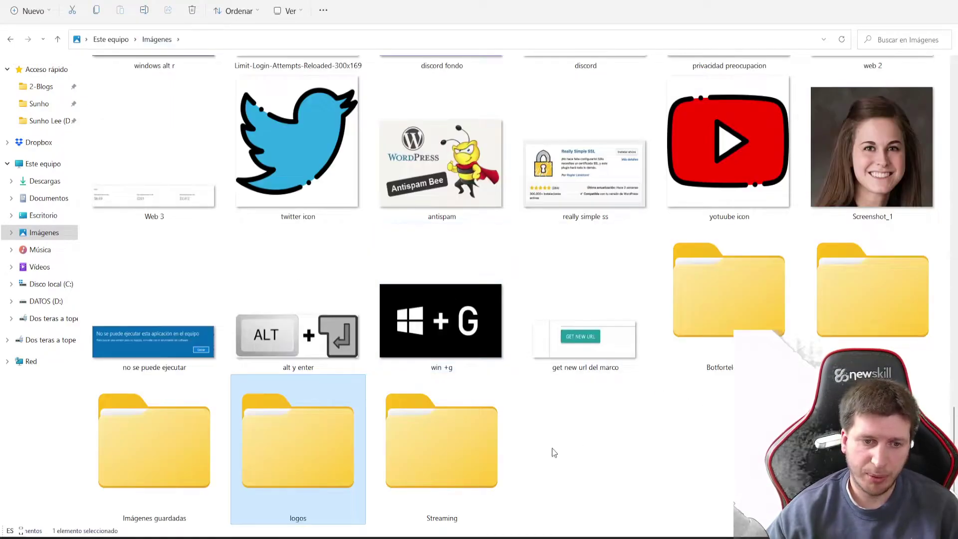
double_click(331, 457)
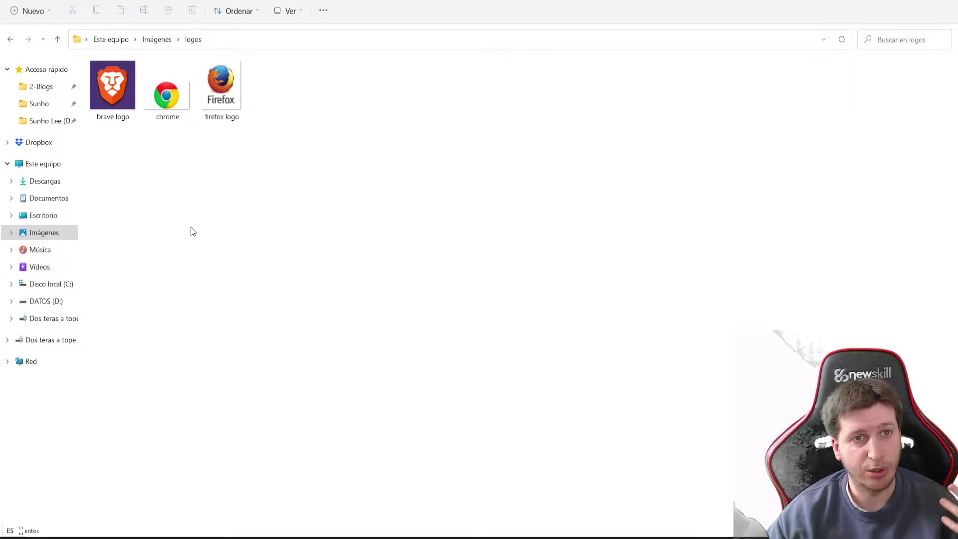
Create an empty text document named password in the logos folder and open it
right_click(167, 173)
mouse_move(207, 272)
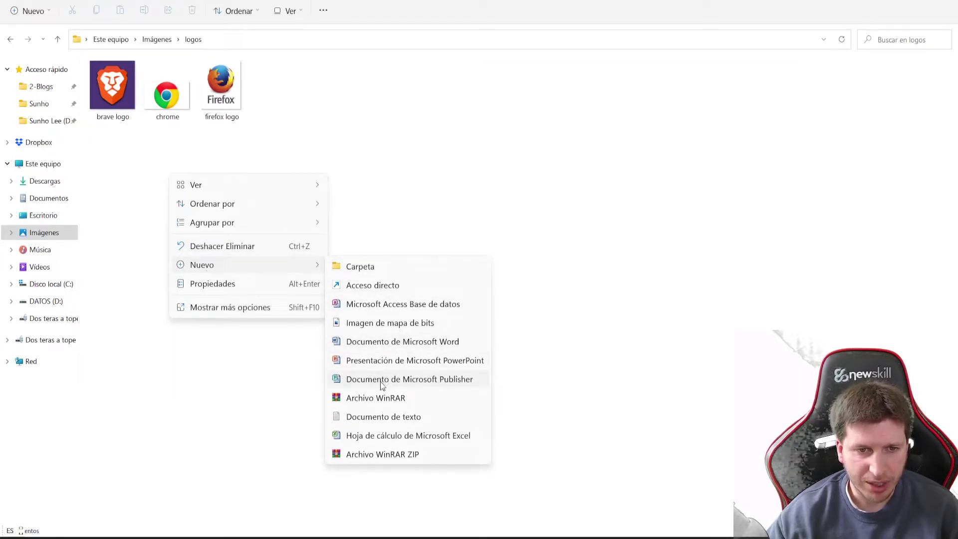
click(371, 421)
text(password)
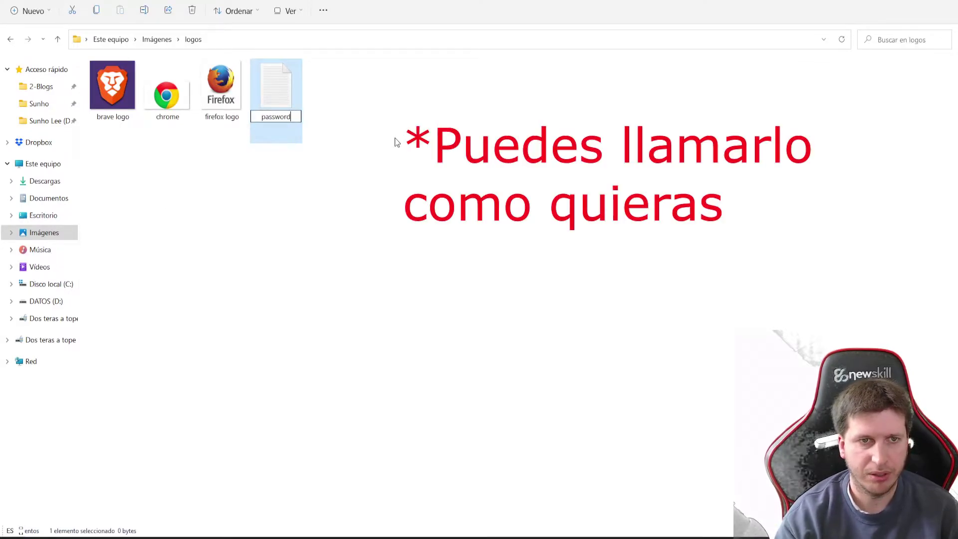
key(Return)
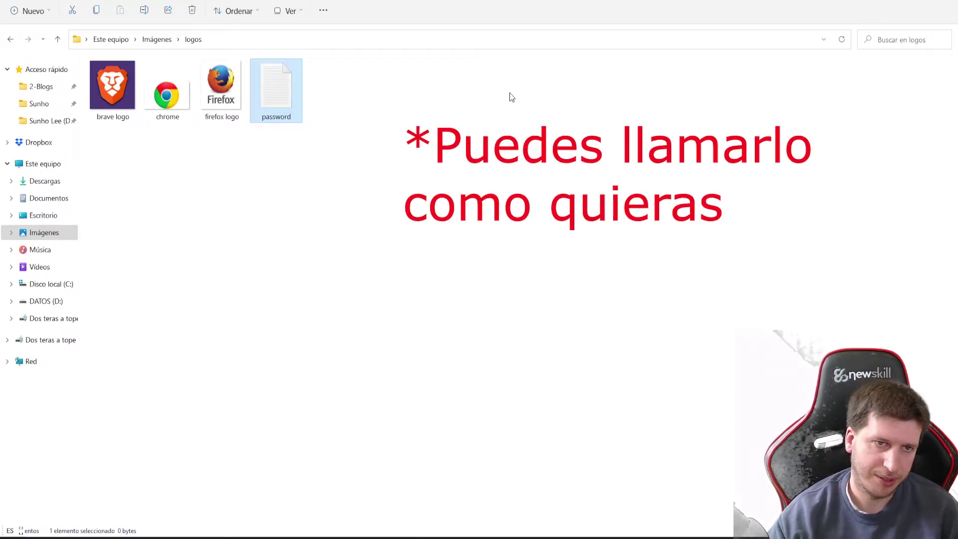
double_click(278, 90)
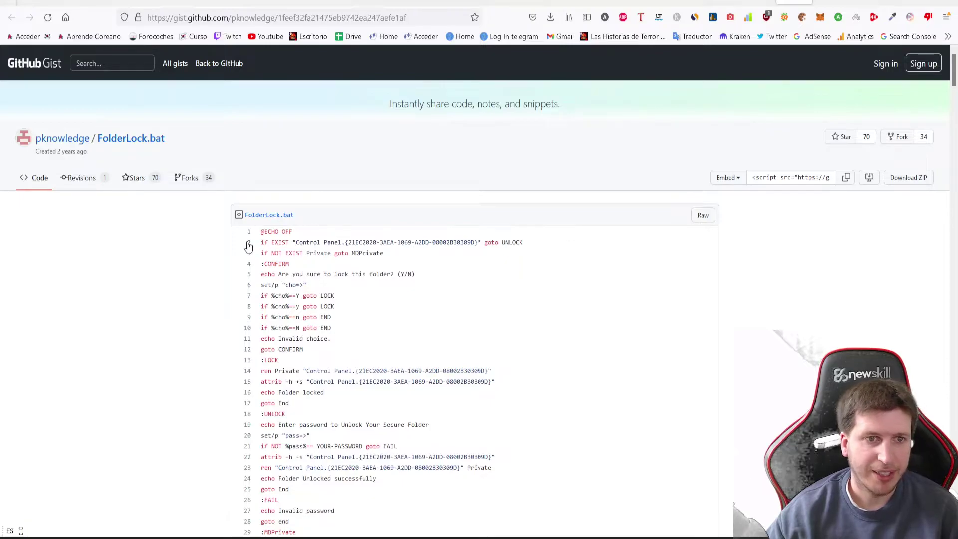
Copy lines 1–33 of the FolderLock.bat gist and paste them into the password file
scroll(634, 265, down, 2)
scroll(624, 285, down, 4)
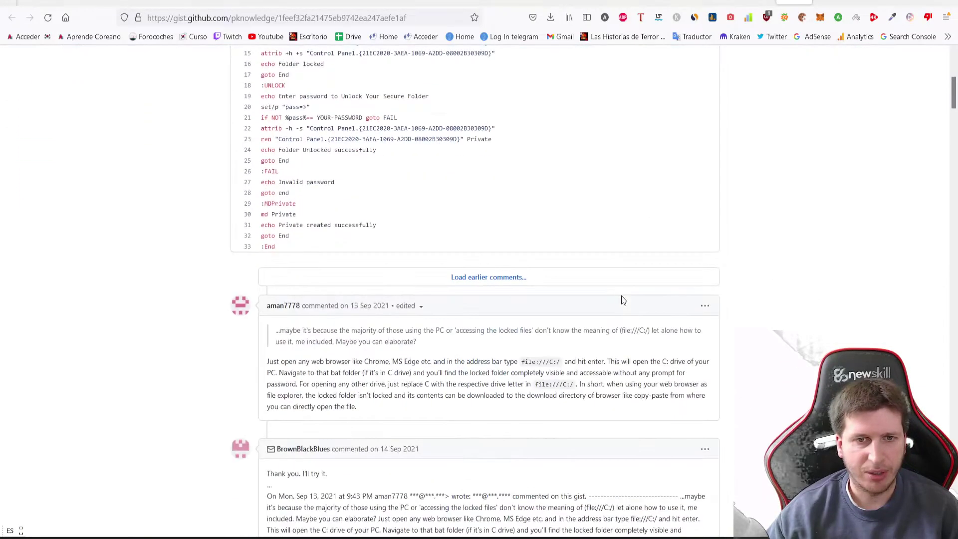
scroll(499, 282, up, 6)
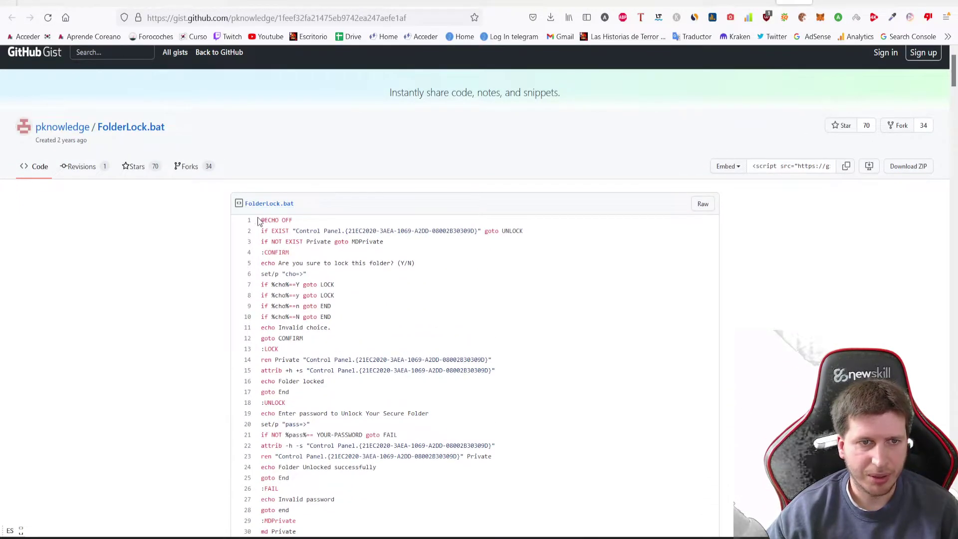
drag(258, 220, 317, 405)
key(ctrl+c)
scroll(336, 354, down, 2)
scroll(336, 354, down, 1)
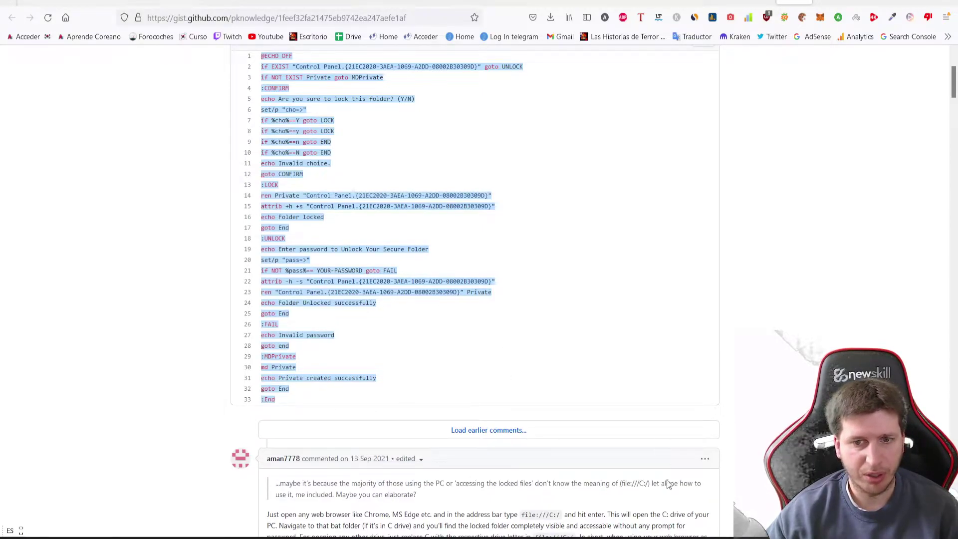
key(alt+Tab)
key(ctrl+v)
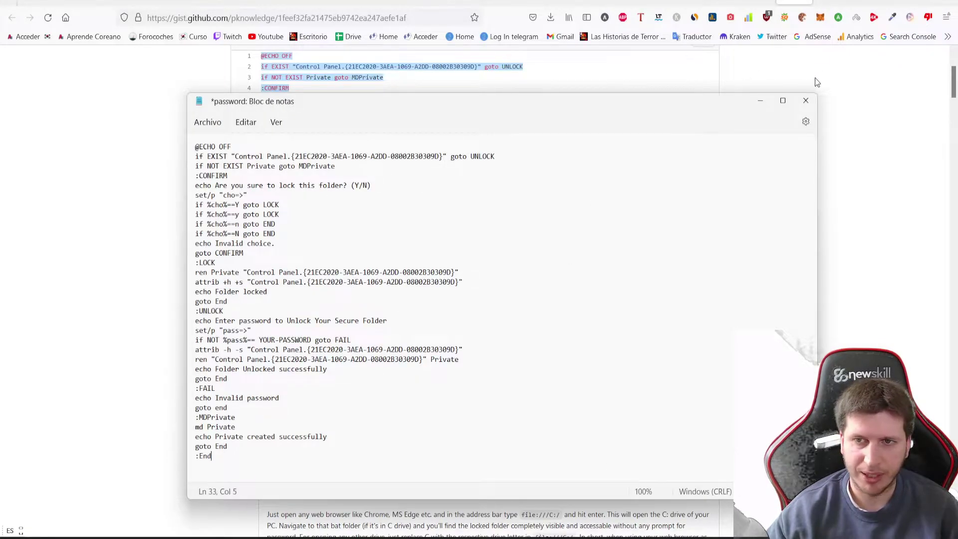
Save the password file containing the pasted FolderLock.bat script
click(215, 129)
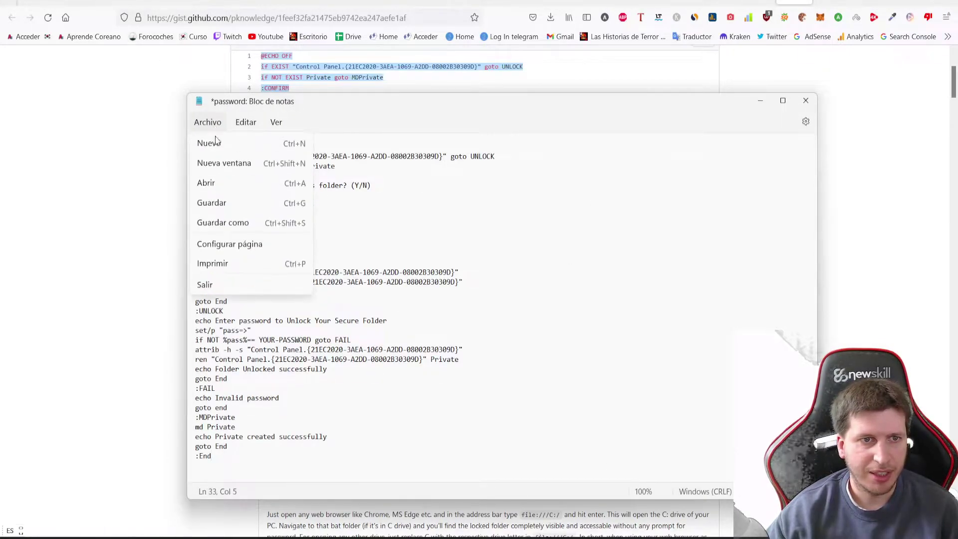
click(220, 201)
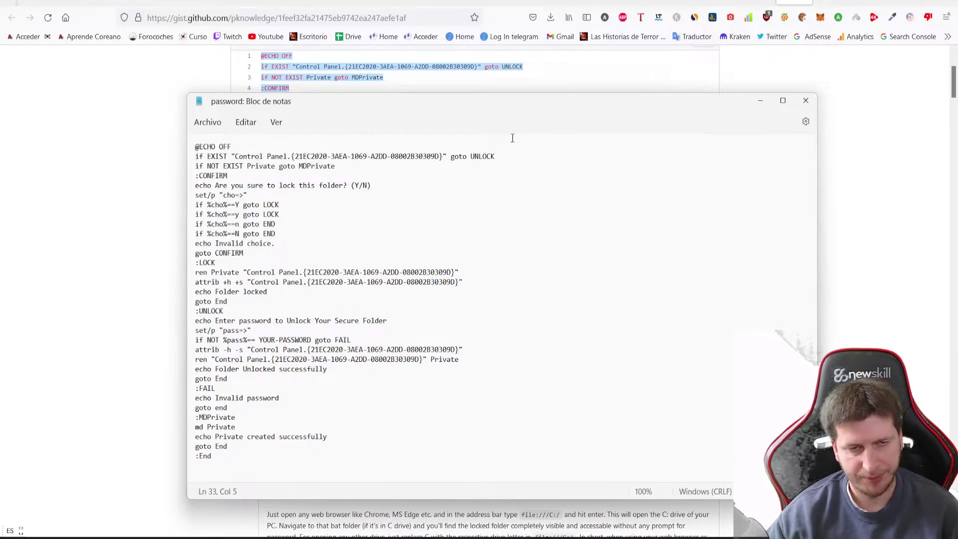
click(371, 272)
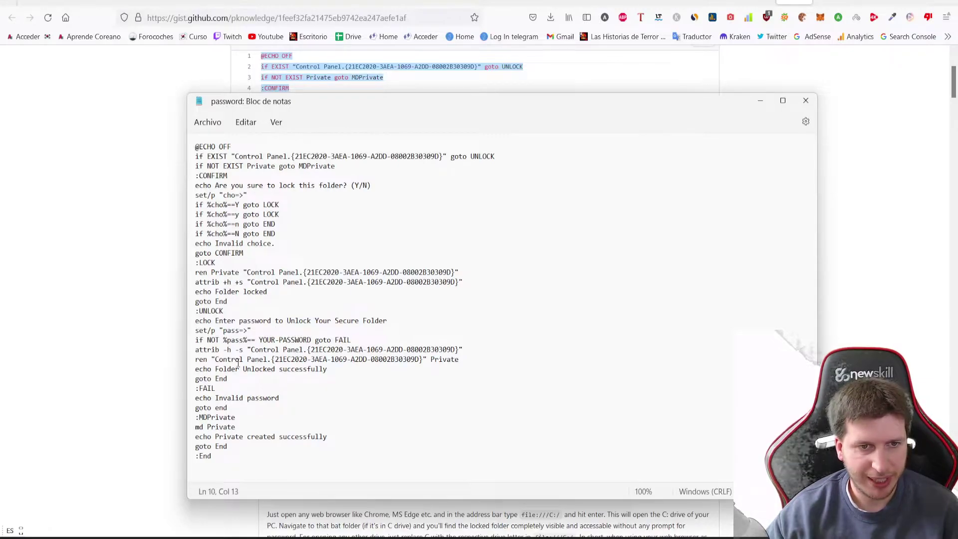
Locate the YOUR-PASSWORD placeholder in the %pass% check on line 21
drag(223, 340, 249, 340)
click(252, 340)
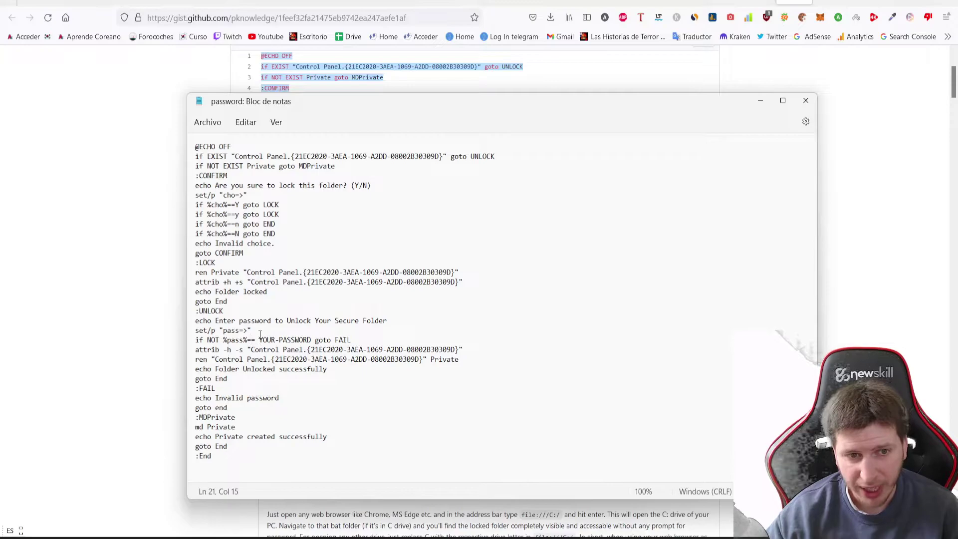
drag(270, 335, 279, 344)
click(278, 350)
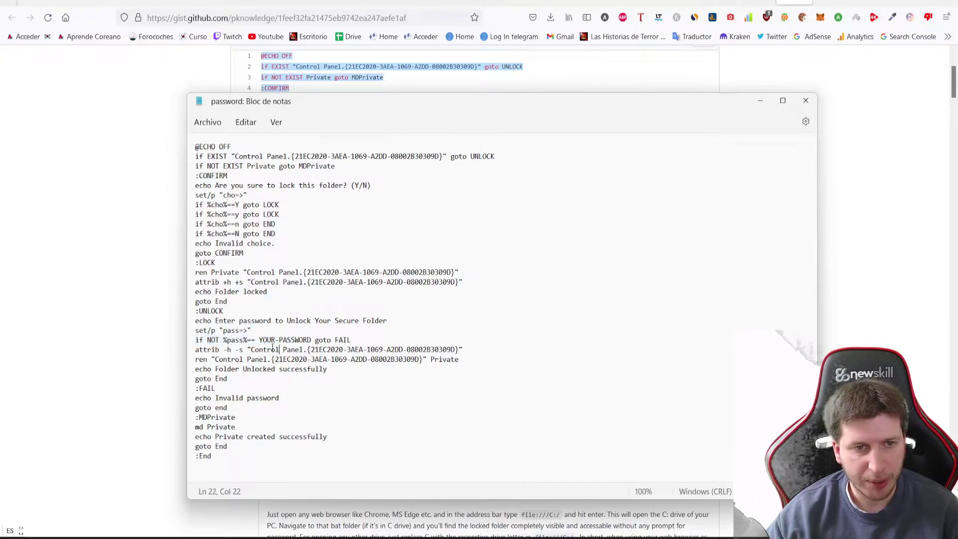
click(264, 340)
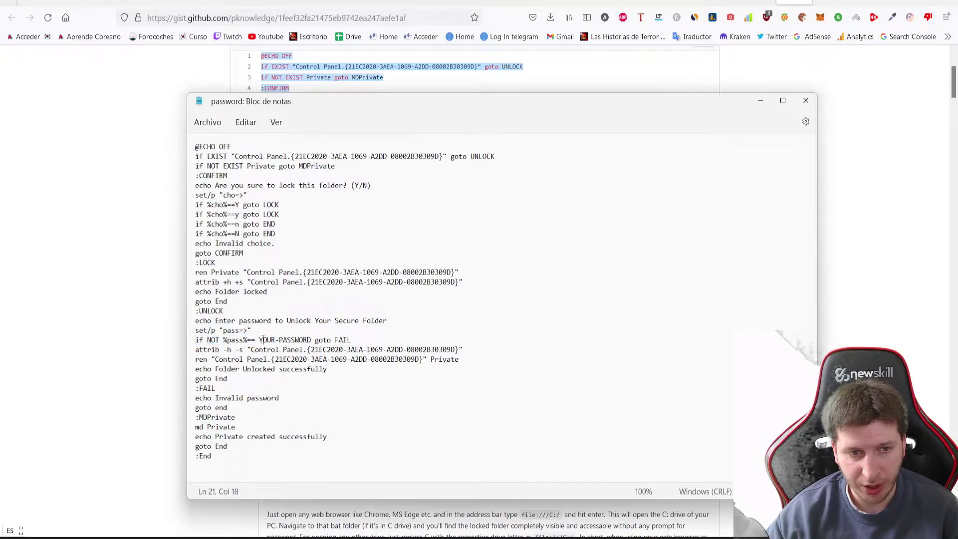
Replace YOUR-PASSWORD on line 21 with the unlock password and save the script
drag(259, 340, 312, 343)
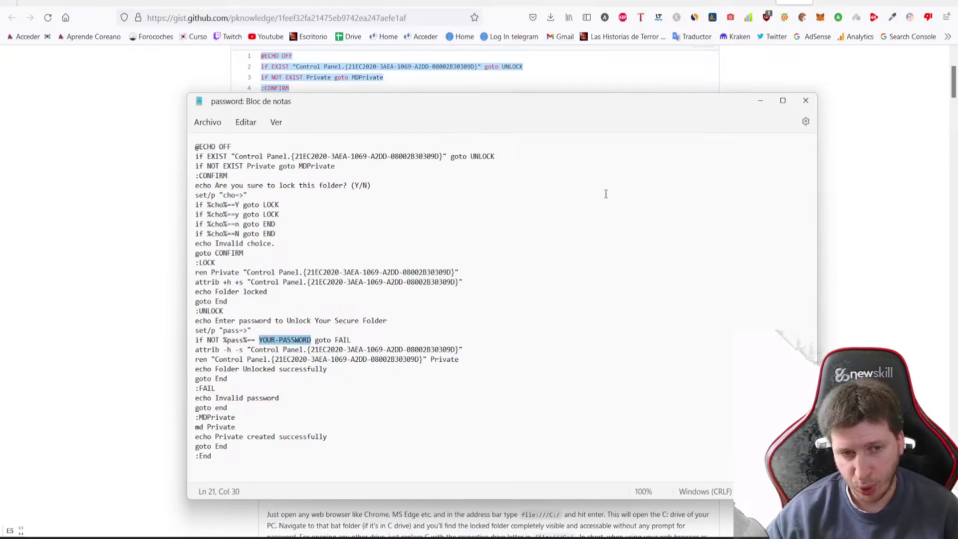
text(123)
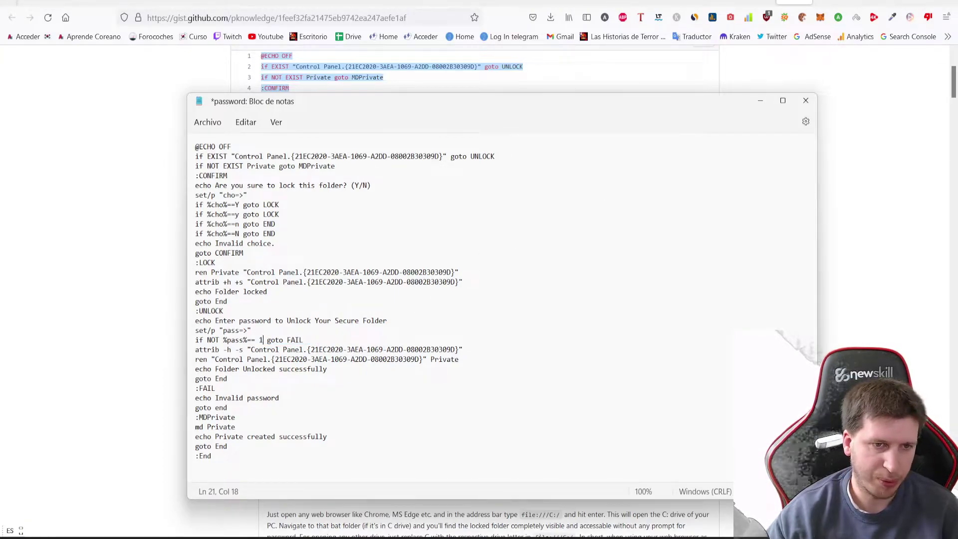
text(4)
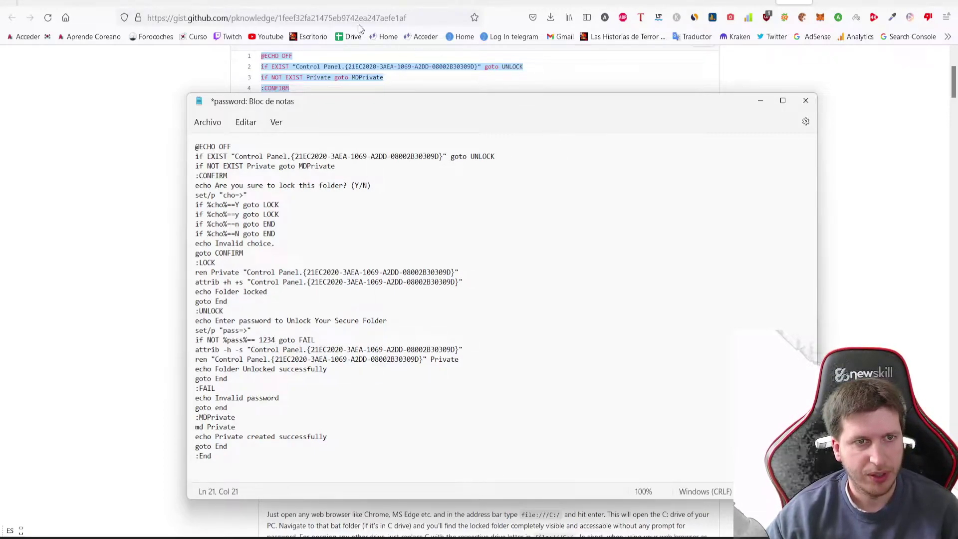
click(208, 122)
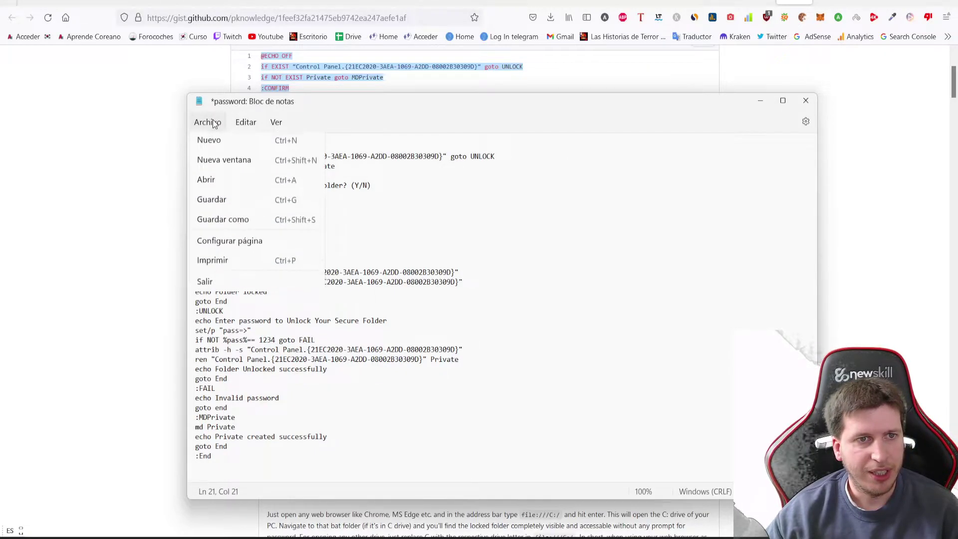
click(220, 200)
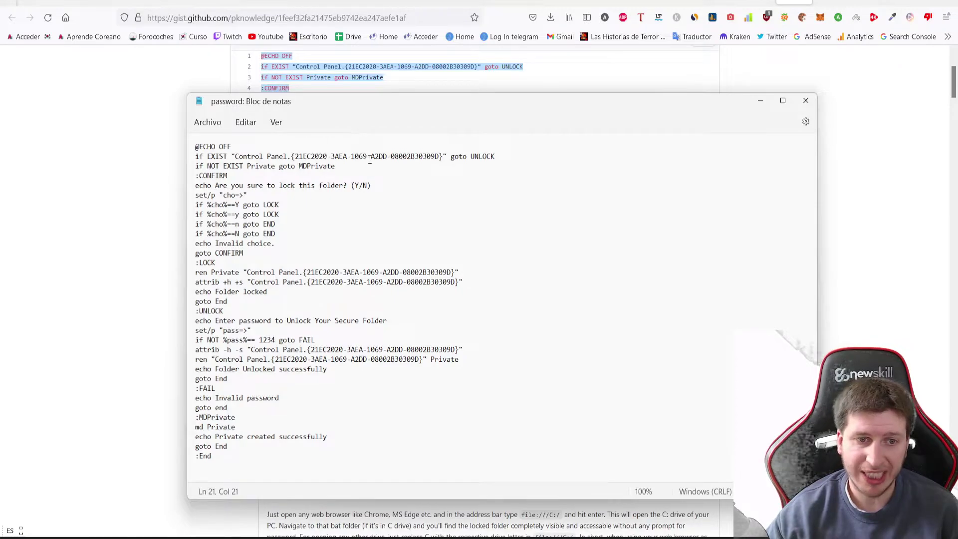
click(222, 125)
click(253, 231)
Save the script as password.bat in the logos folder with type Todos los archivos
click(299, 327)
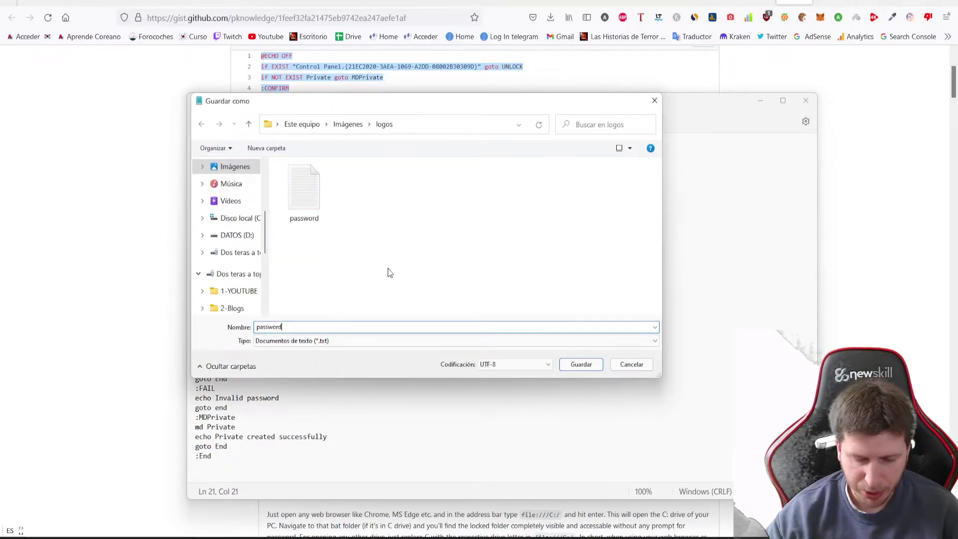
text(.bat)
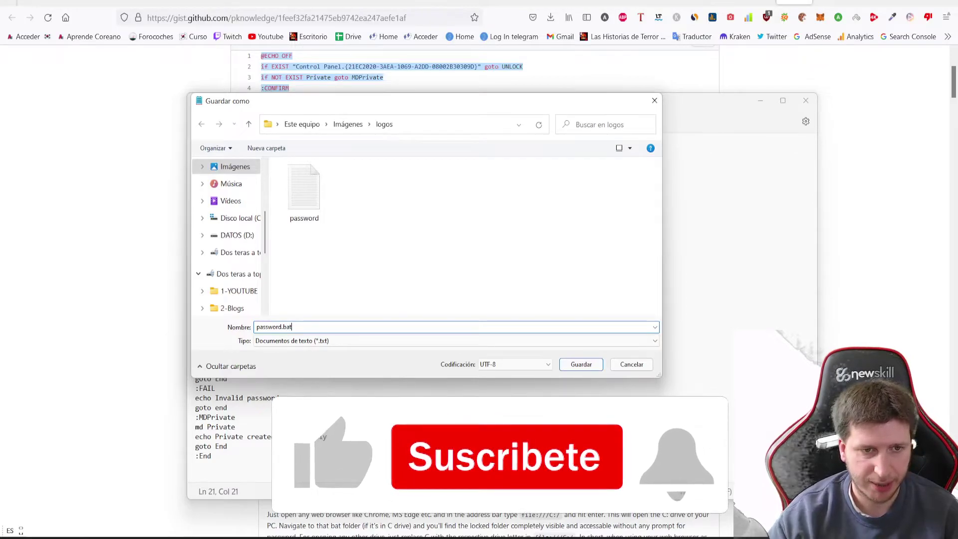
click(269, 341)
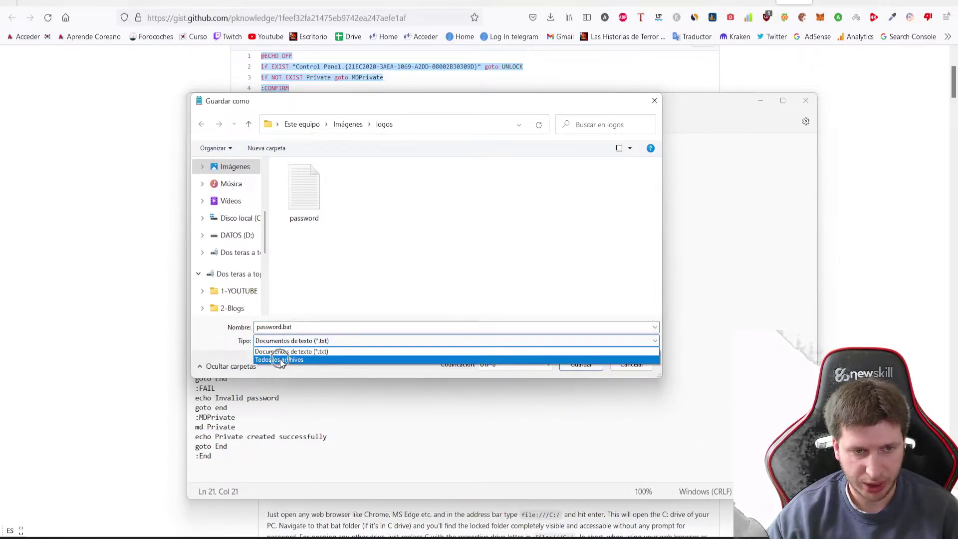
click(281, 360)
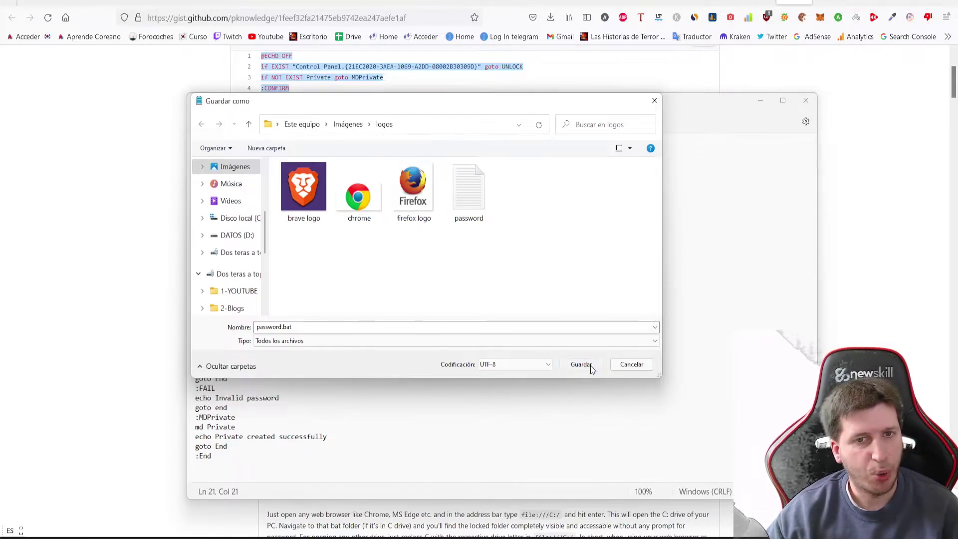
click(580, 364)
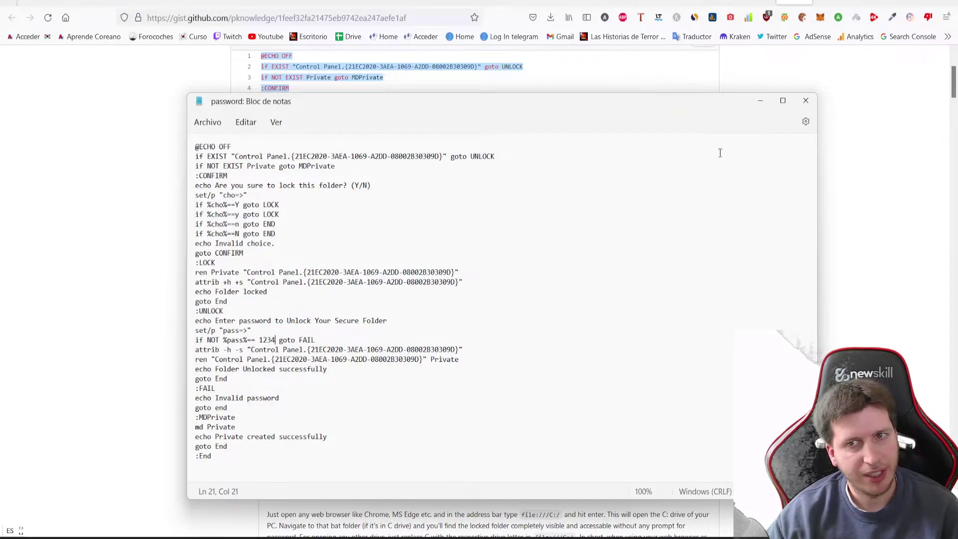
Close the script editor and run password.bat in logos to generate the Private folder
click(809, 100)
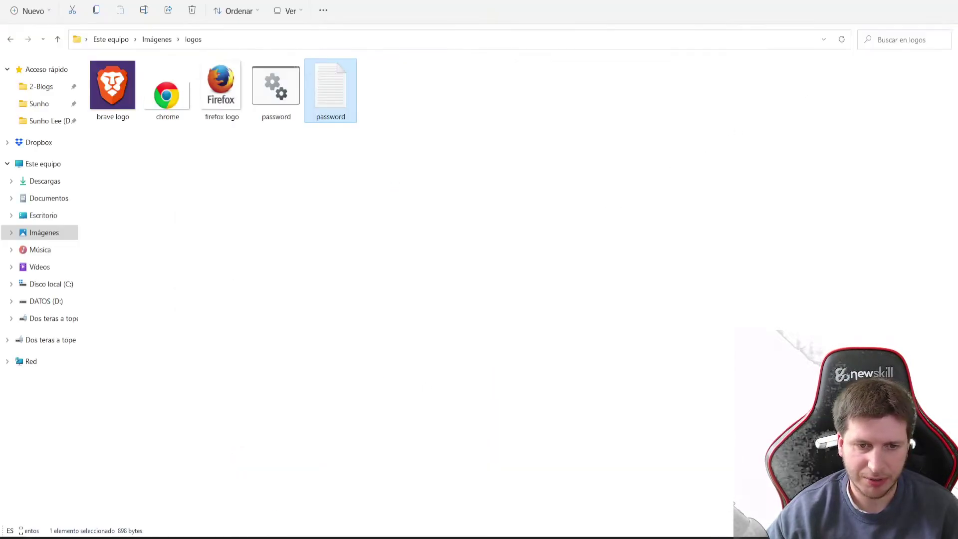
click(296, 303)
click(333, 120)
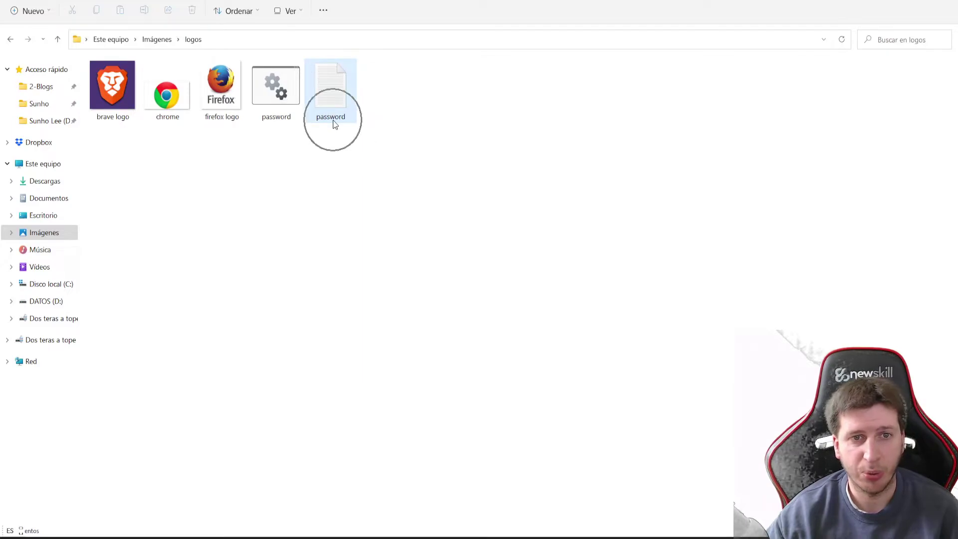
click(278, 120)
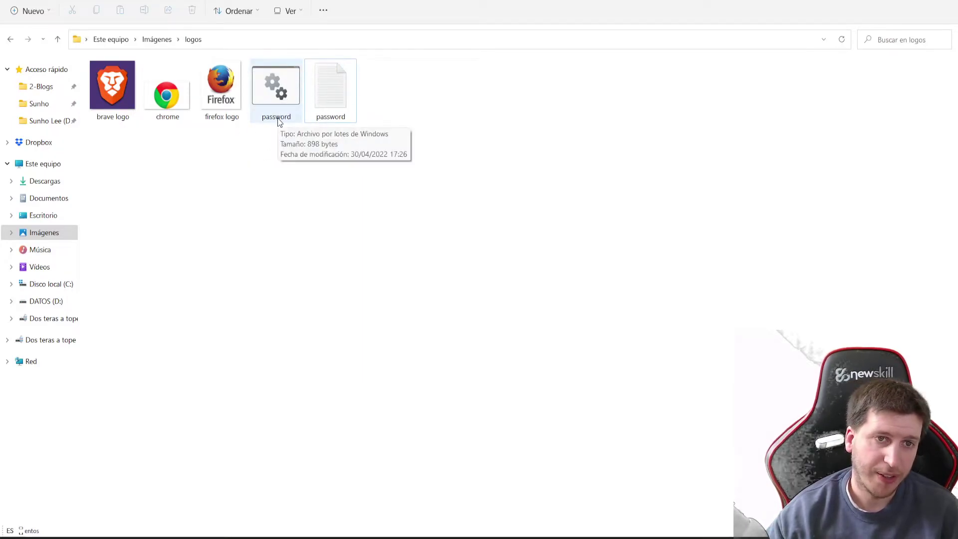
click(659, 284)
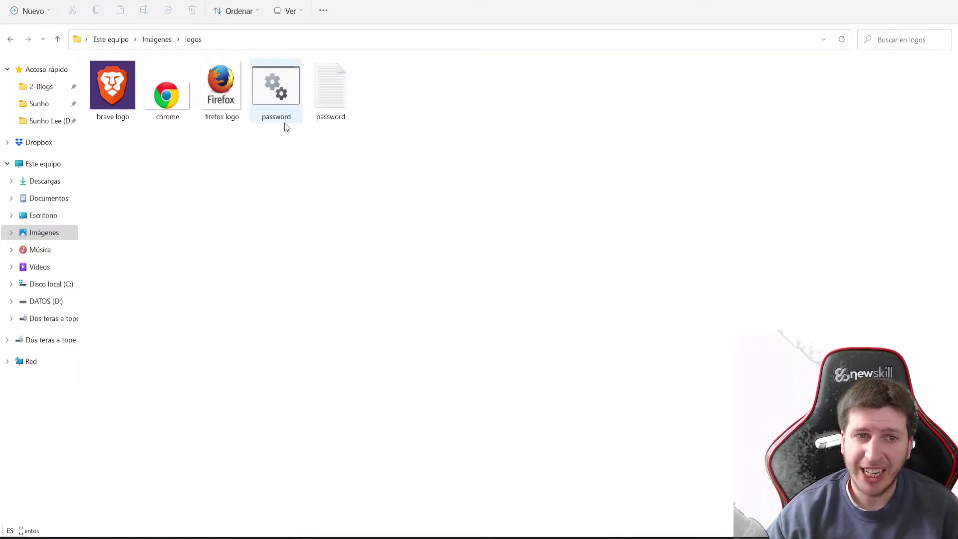
click(281, 101)
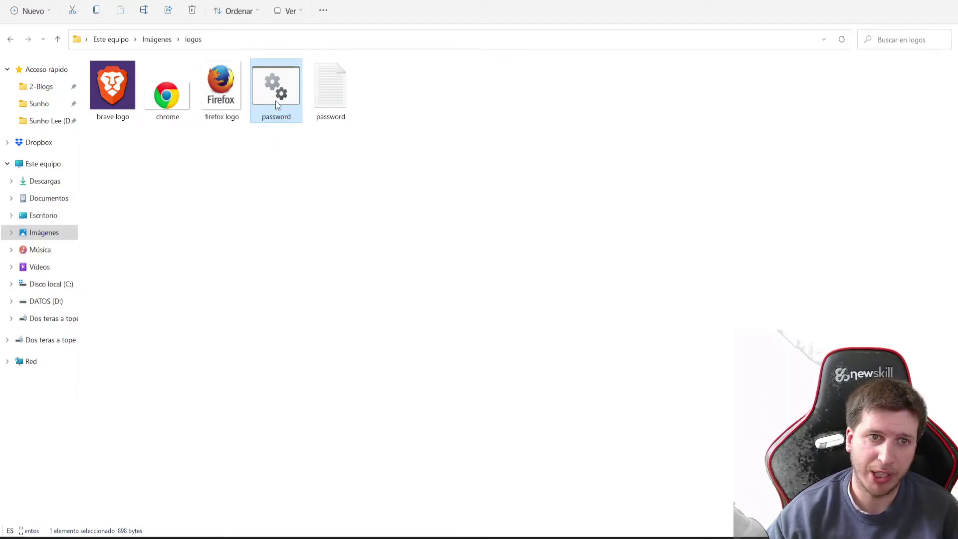
click(113, 115)
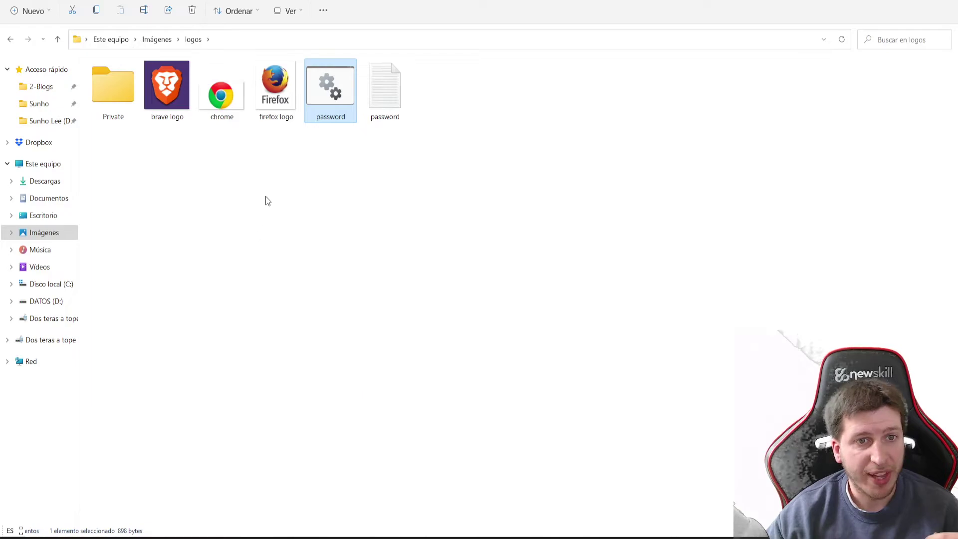
Move the brave, chrome and firefox logos into Private and verify they arrived
drag(274, 169, 119, 97)
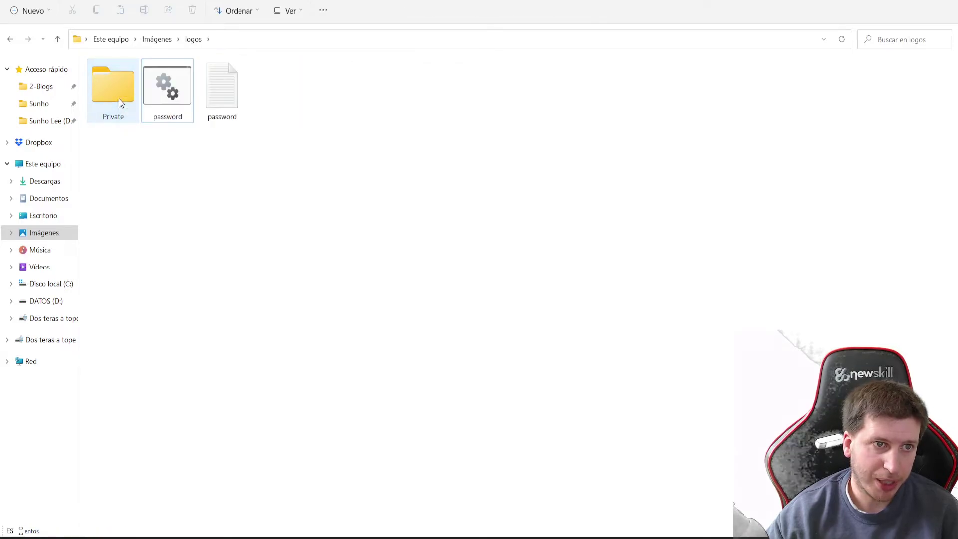
double_click(95, 104)
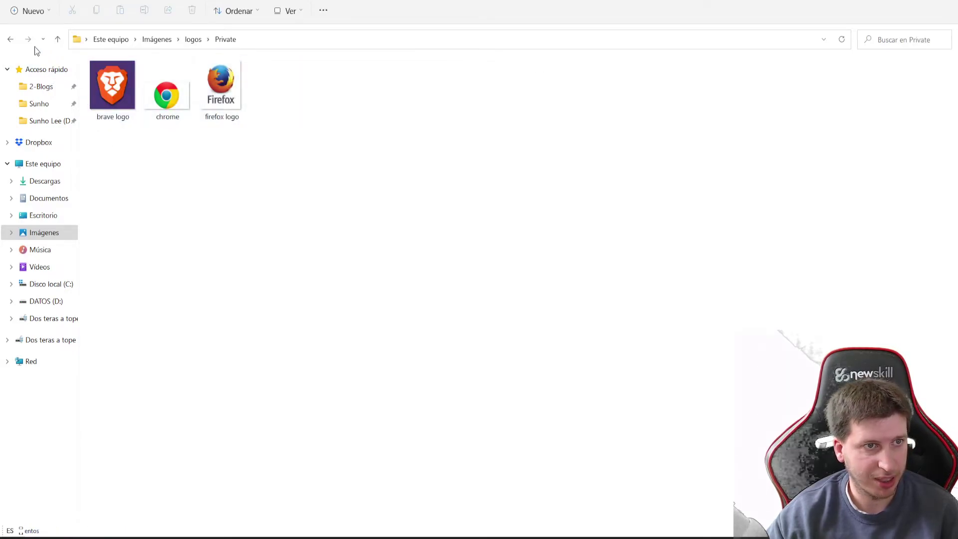
click(10, 40)
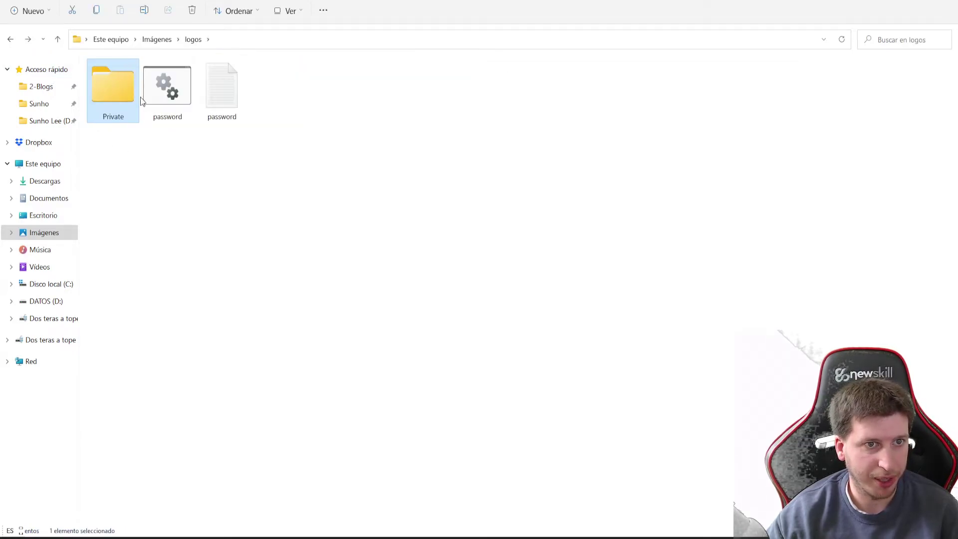
Delete the plain-text password file from logos, recheck Private, and select password.bat
click(224, 105)
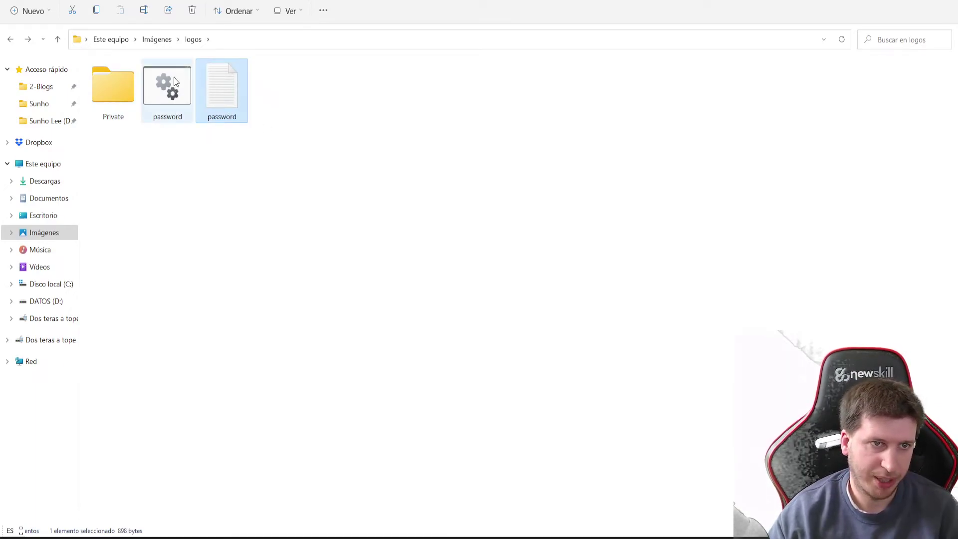
key(Delete)
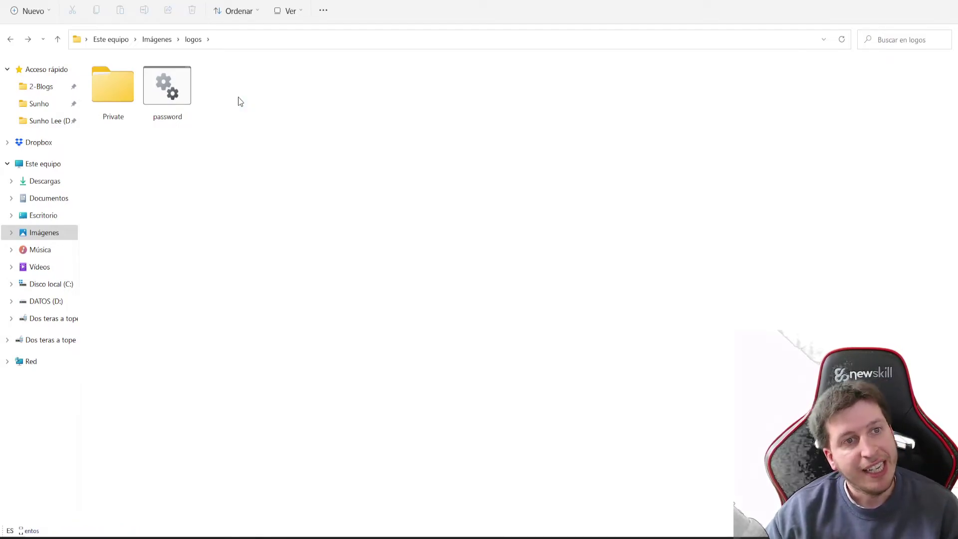
double_click(112, 98)
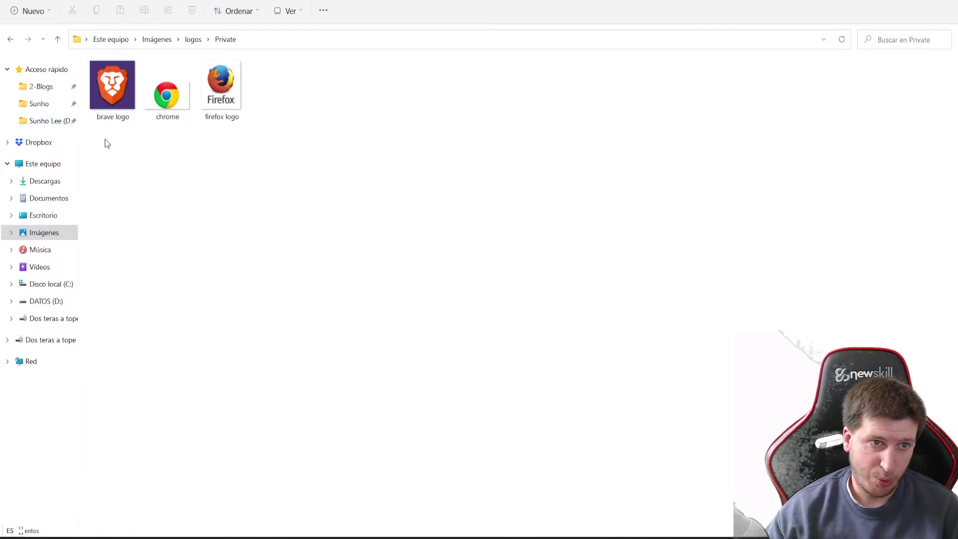
click(194, 42)
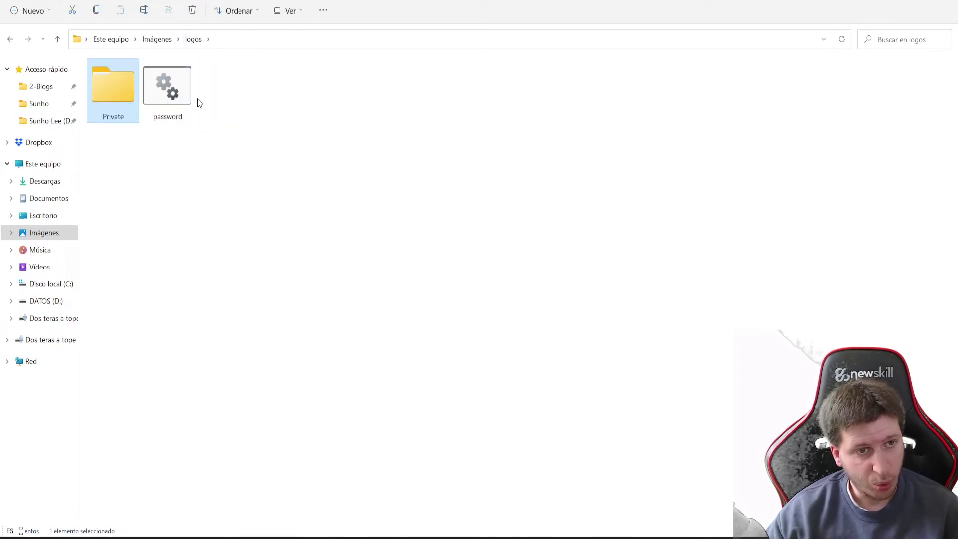
click(172, 89)
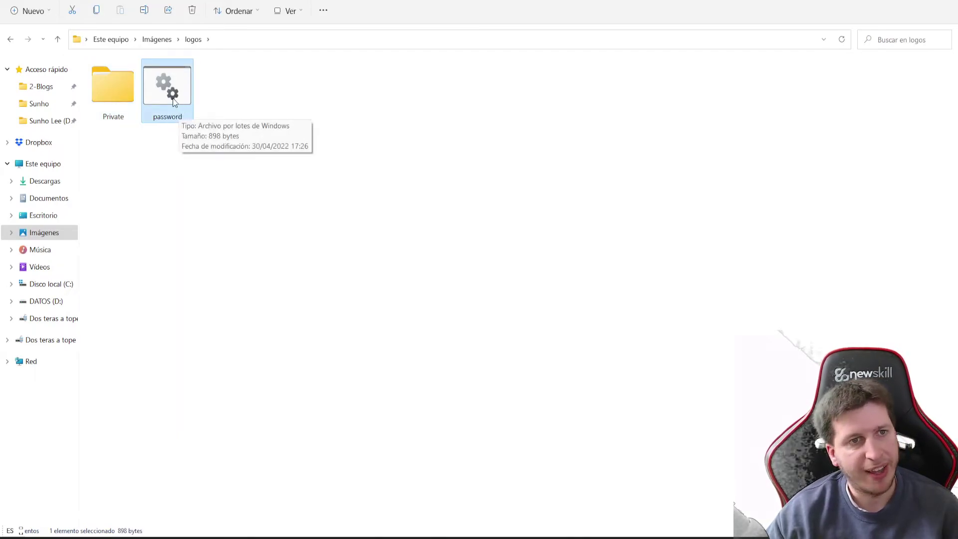
Run password.bat and answer Y at the lock prompt to hide the Private folder
double_click(173, 99)
drag(163, 60, 343, 146)
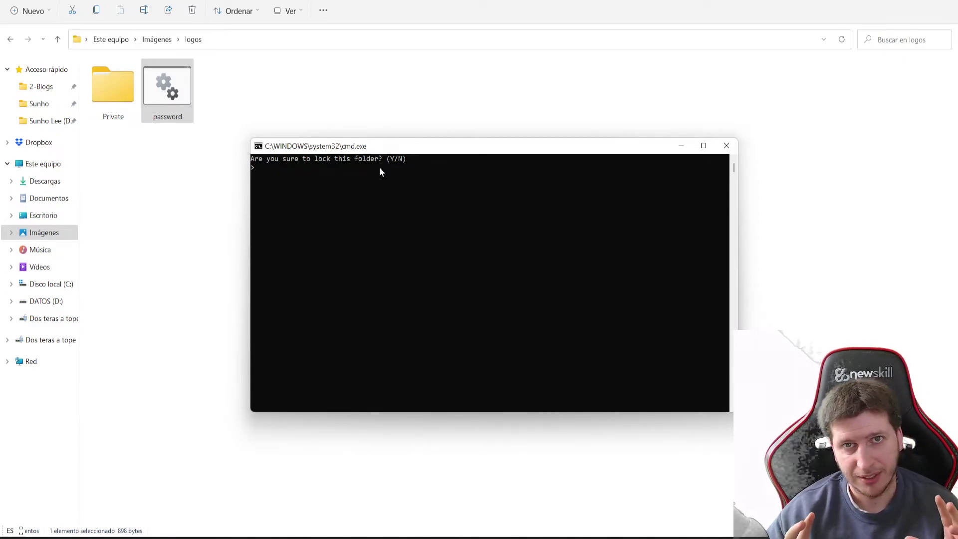
text(Y)
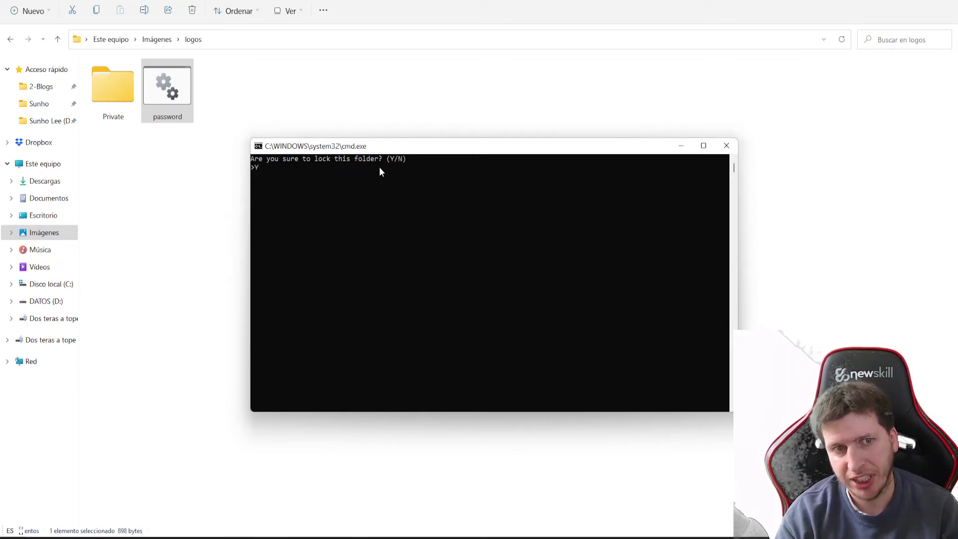
key(BackSpace)
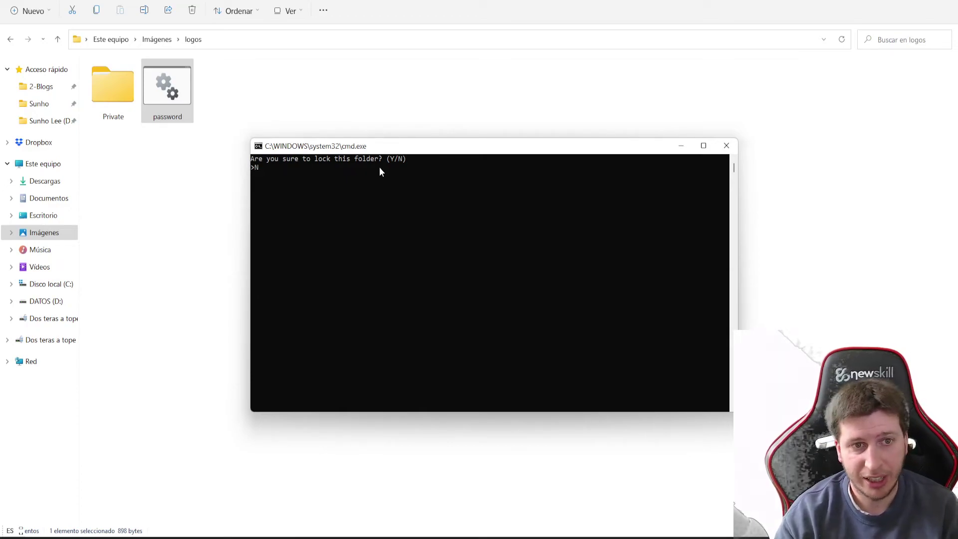
text(Y)
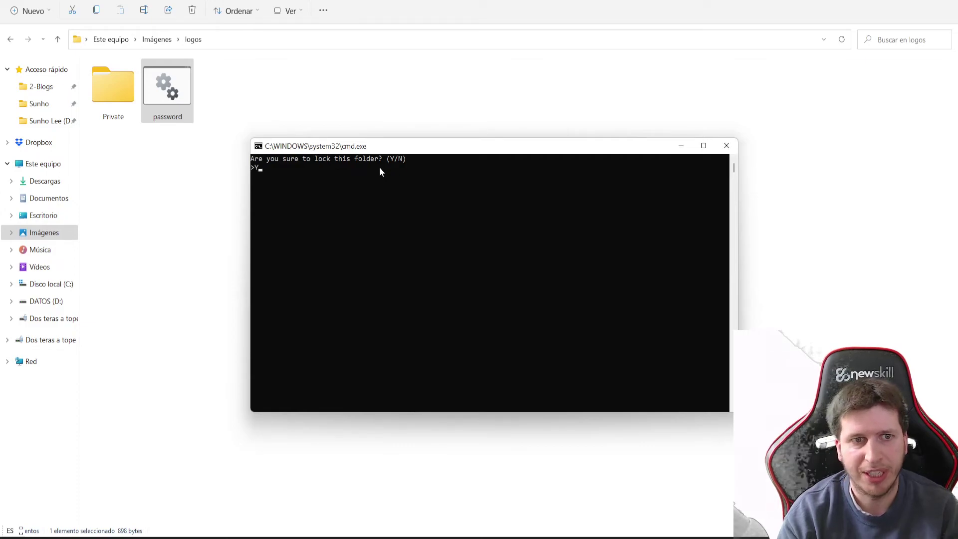
key(Return)
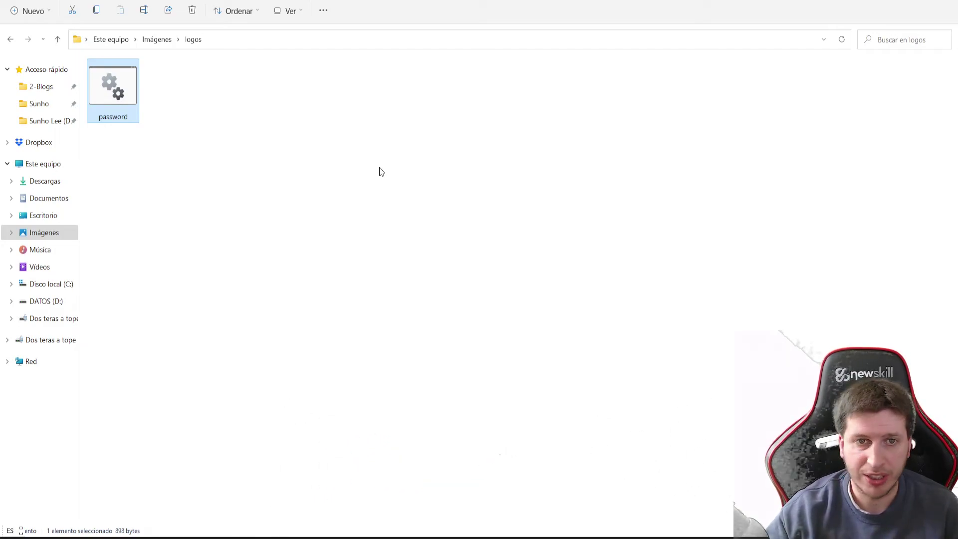
click(189, 179)
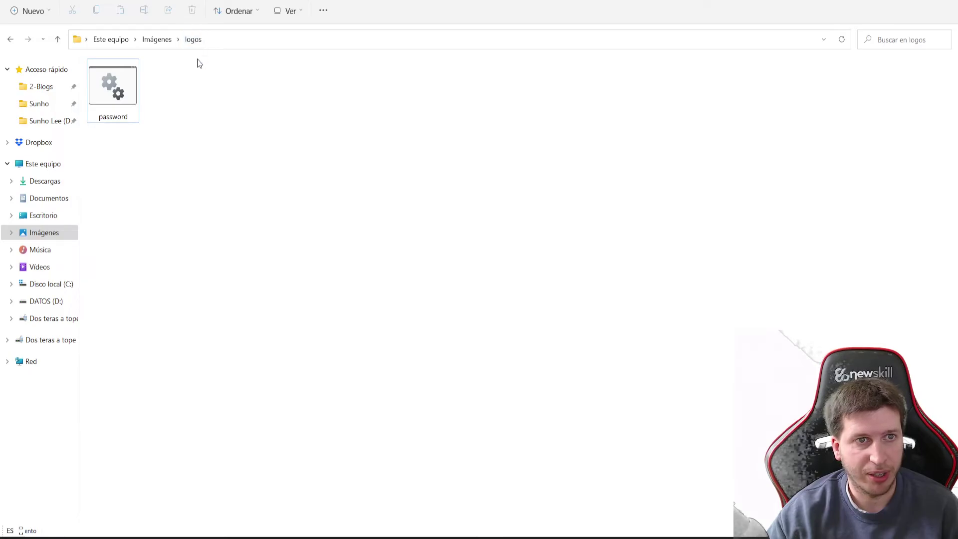
click(155, 40)
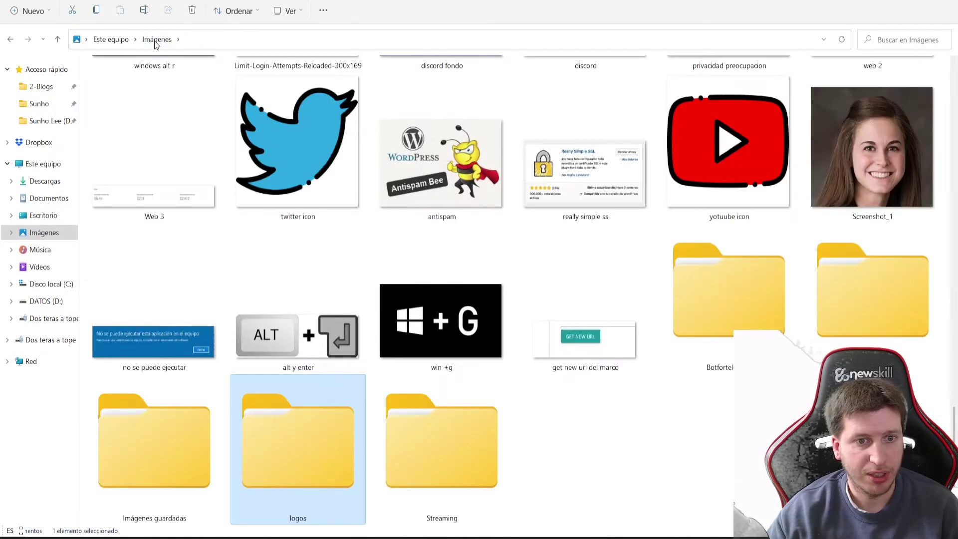
click(635, 470)
double_click(325, 454)
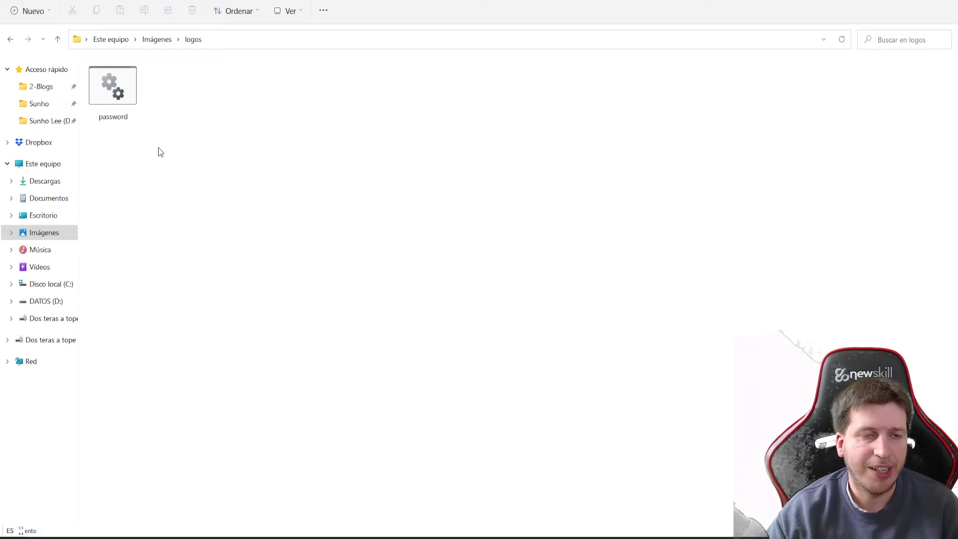
Run password.bat again and enter the folder password to unlock Private
double_click(116, 92)
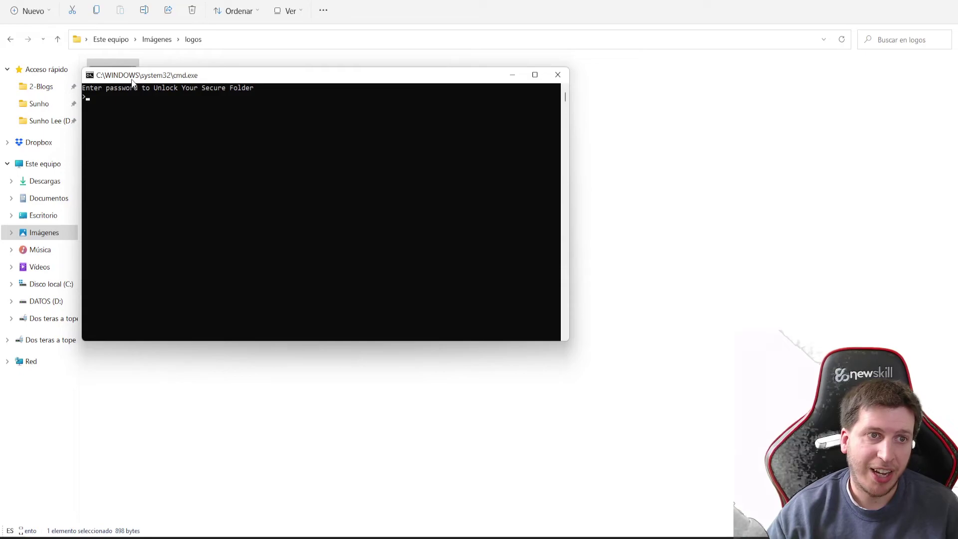
drag(133, 81, 382, 146)
click(343, 157)
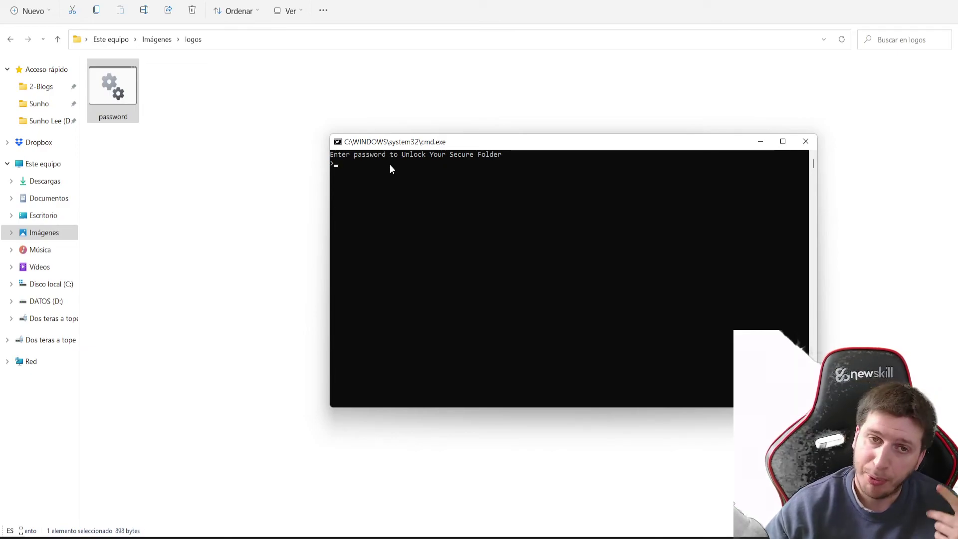
text(1234)
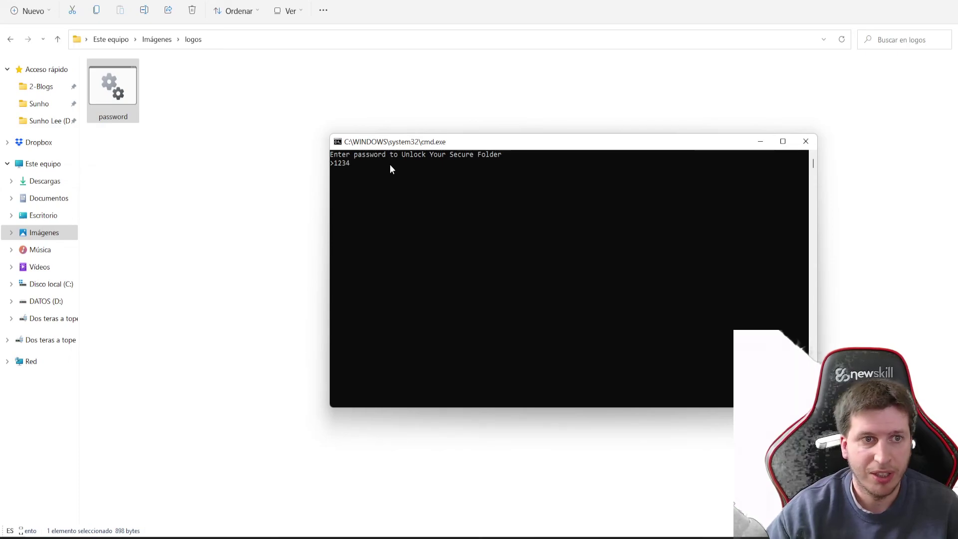
key(Return)
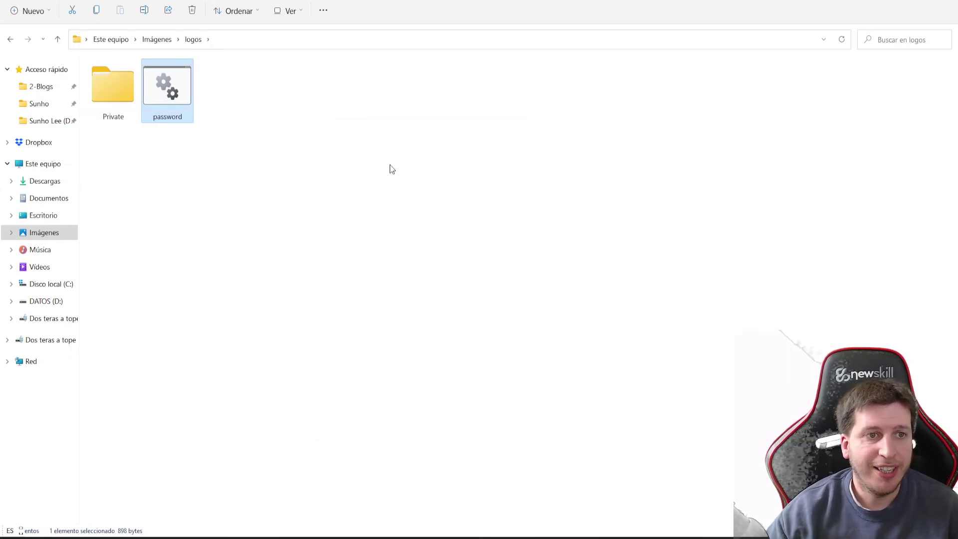
Confirm the logos are inside Private, then rerun password.bat and answer Y to lock it
double_click(122, 115)
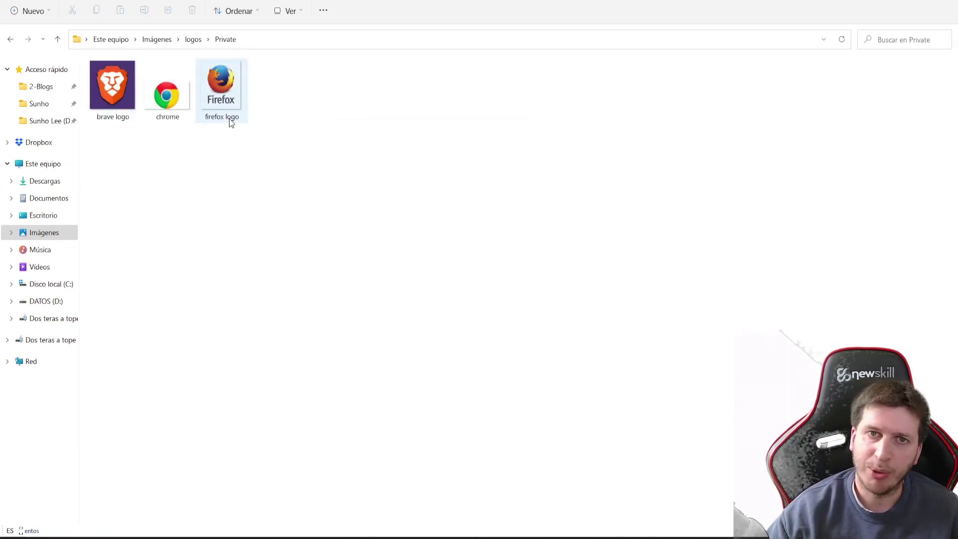
click(194, 40)
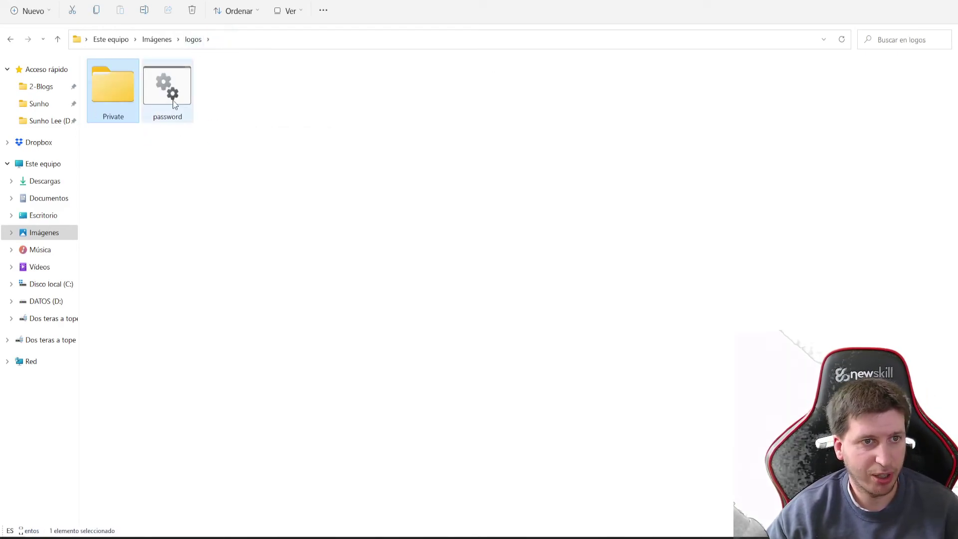
double_click(174, 104)
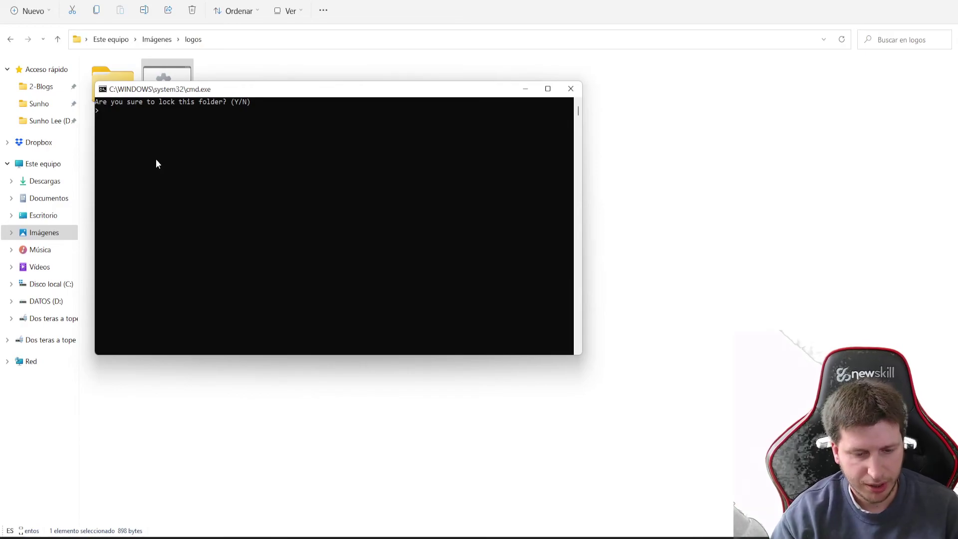
text(Y)
key(Return)
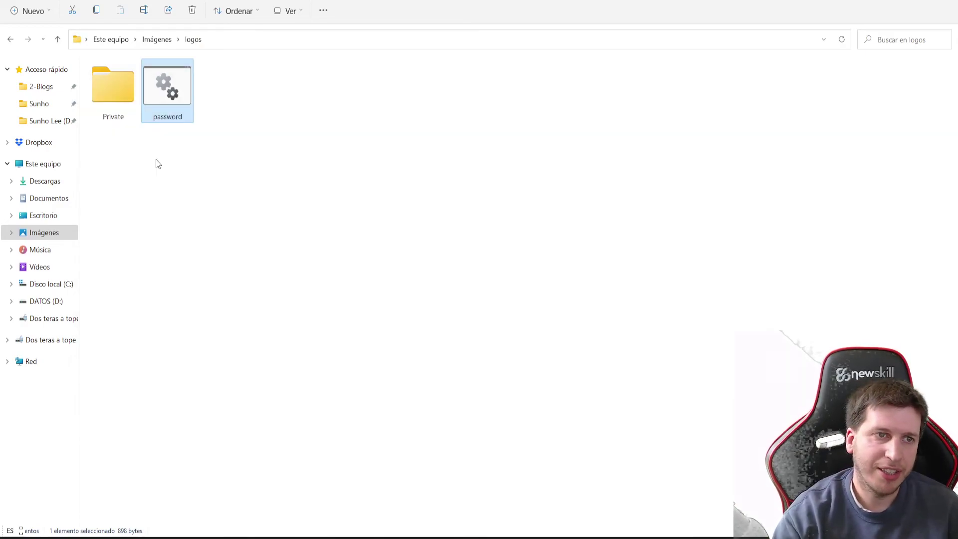